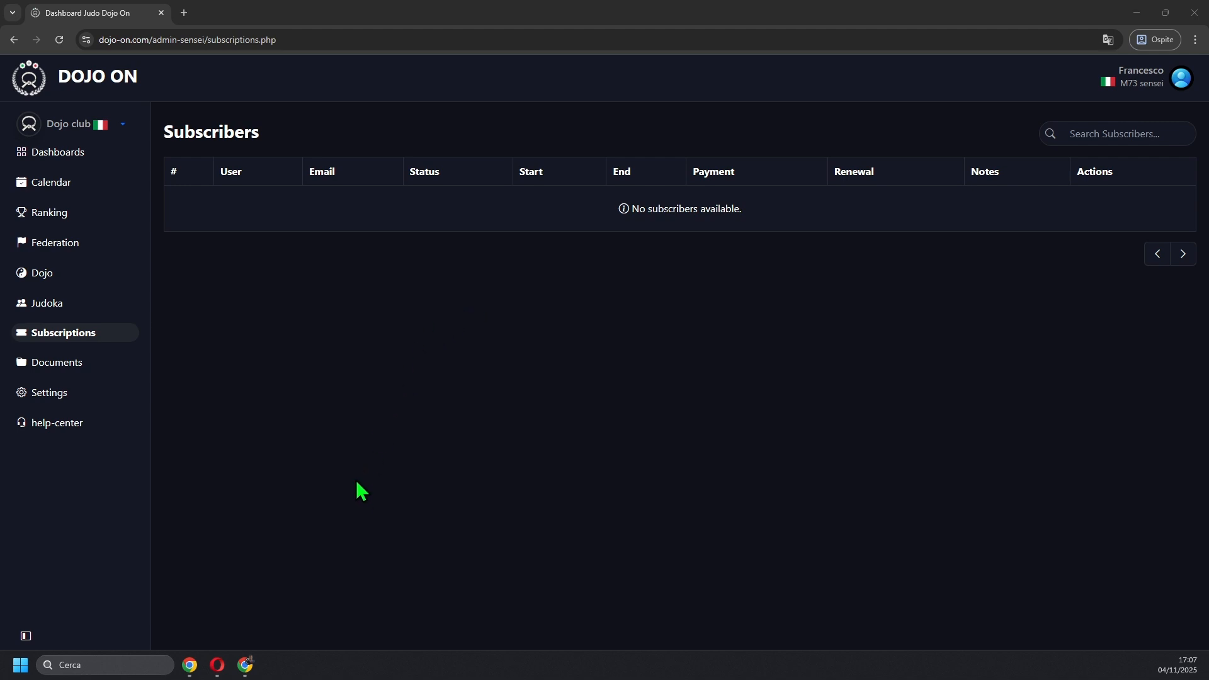
- Browse the YouTube search results for tutorials on creating a Stripe account
left_click(247, 662)
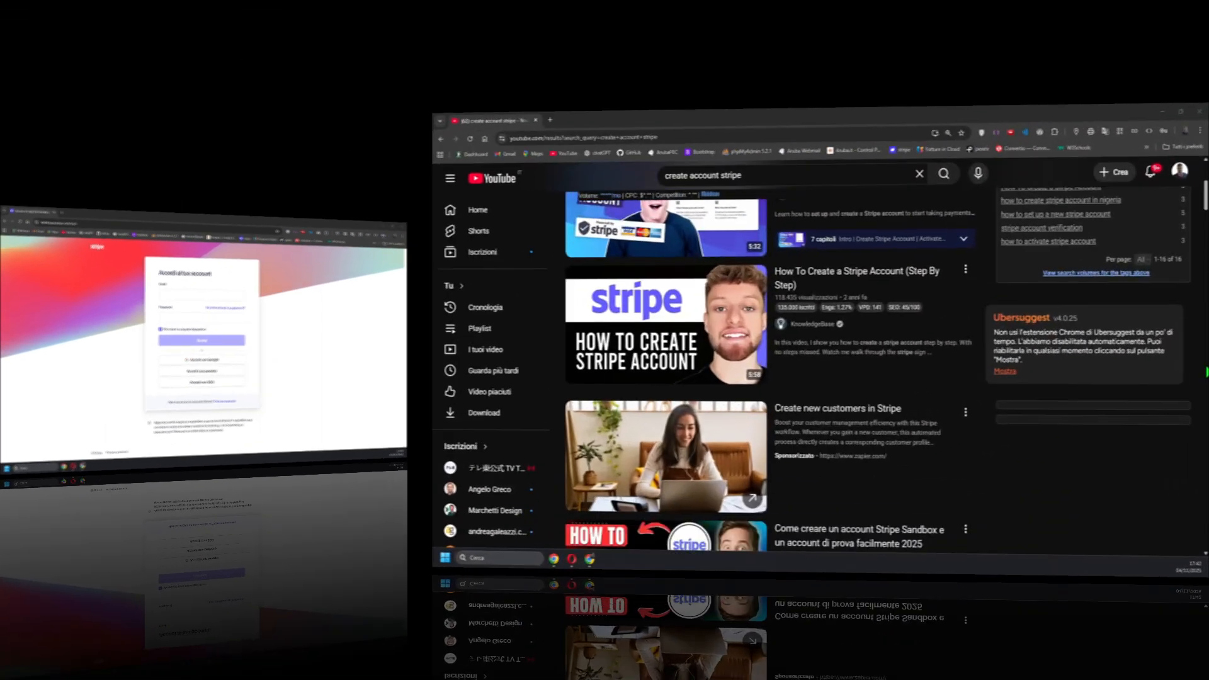
scroll(1147, 383, "down", 20)
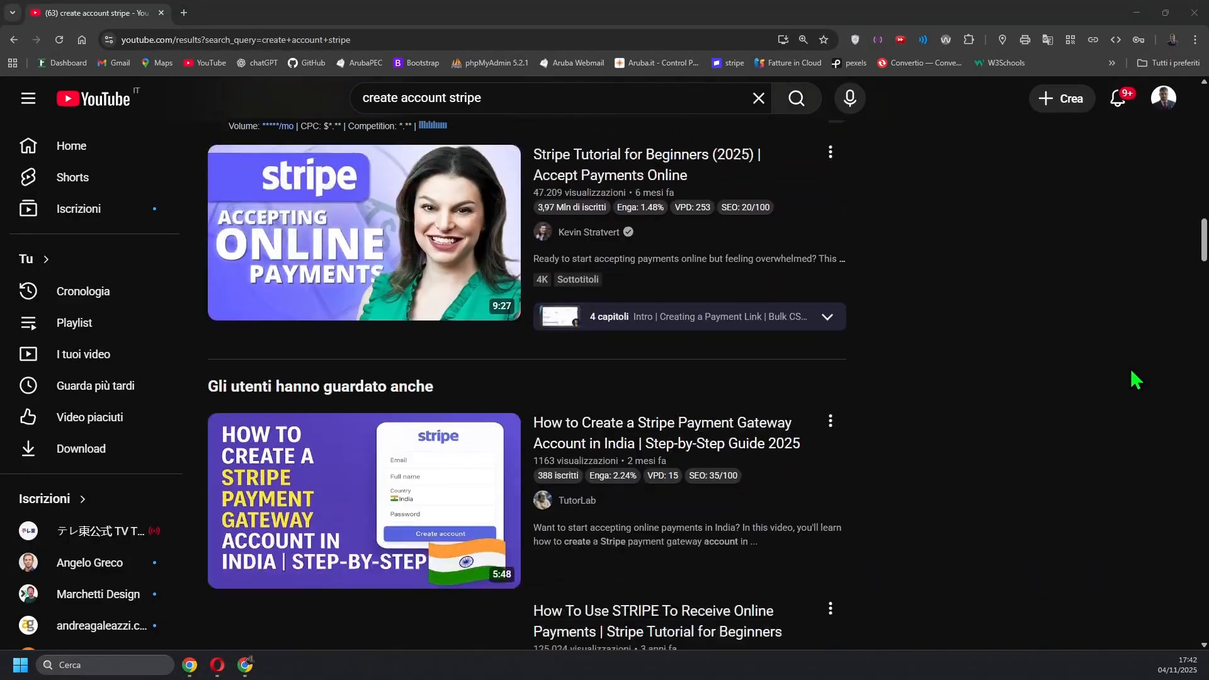
scroll(1135, 380, "down", 15)
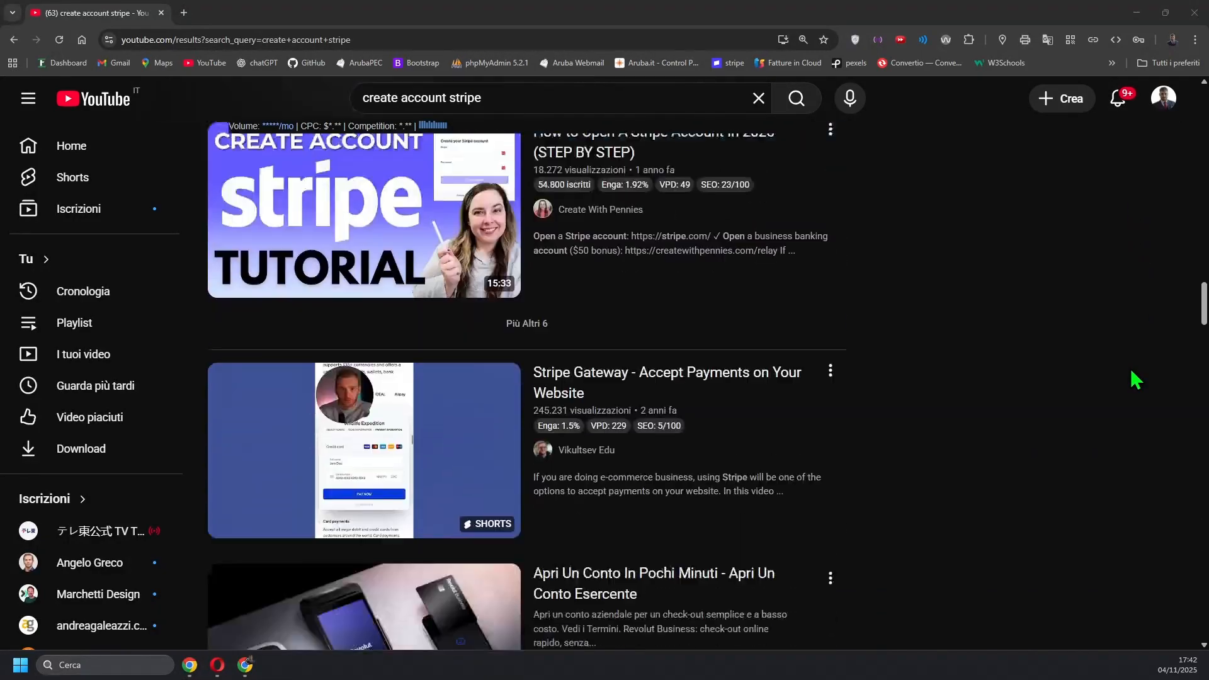
scroll(1136, 380, "down", 15)
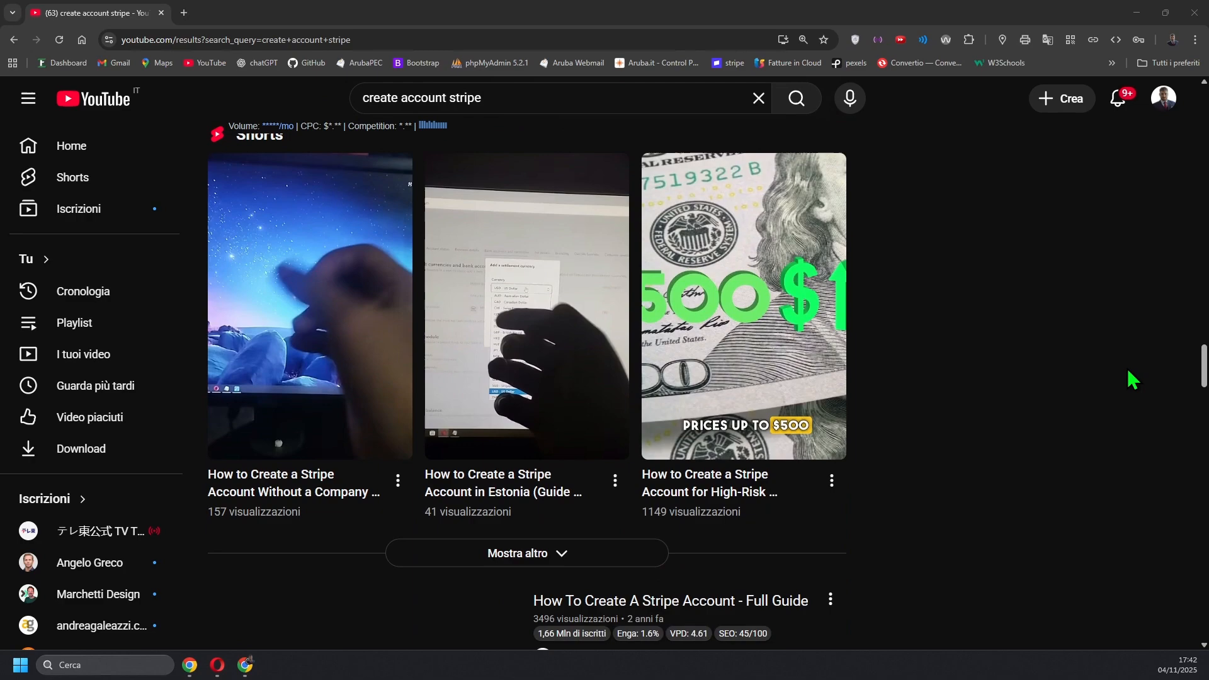
scroll(1132, 380, "down", 15)
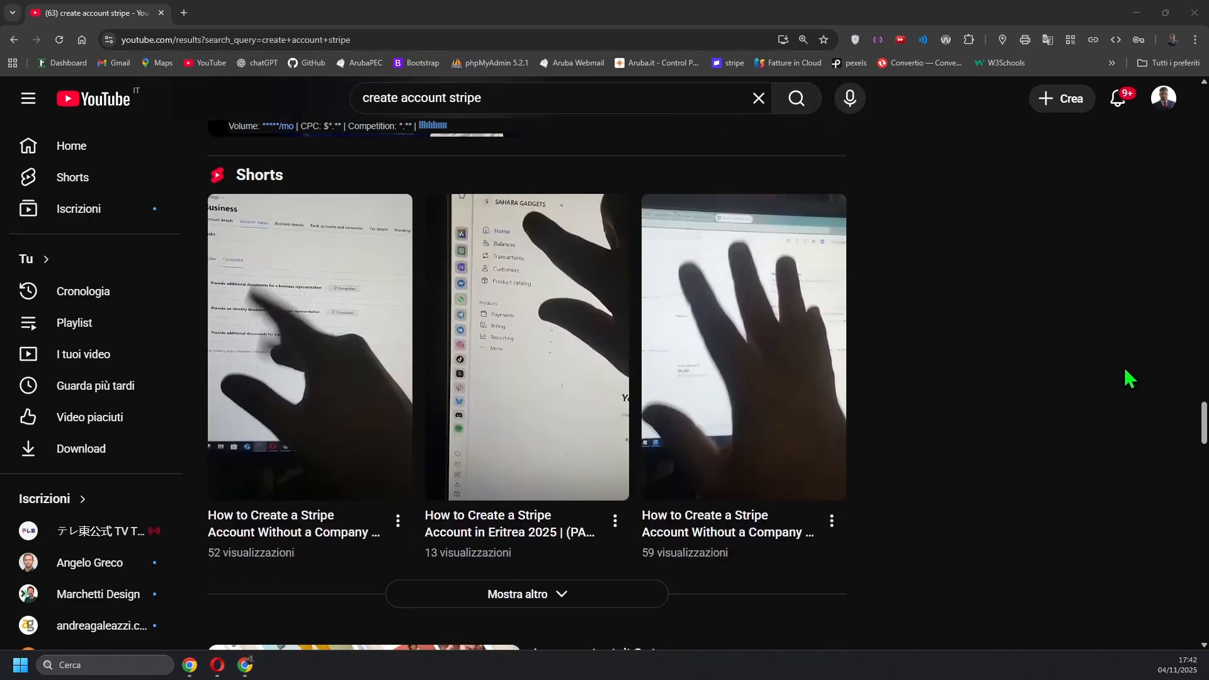
scroll(1128, 378, "down", 8)
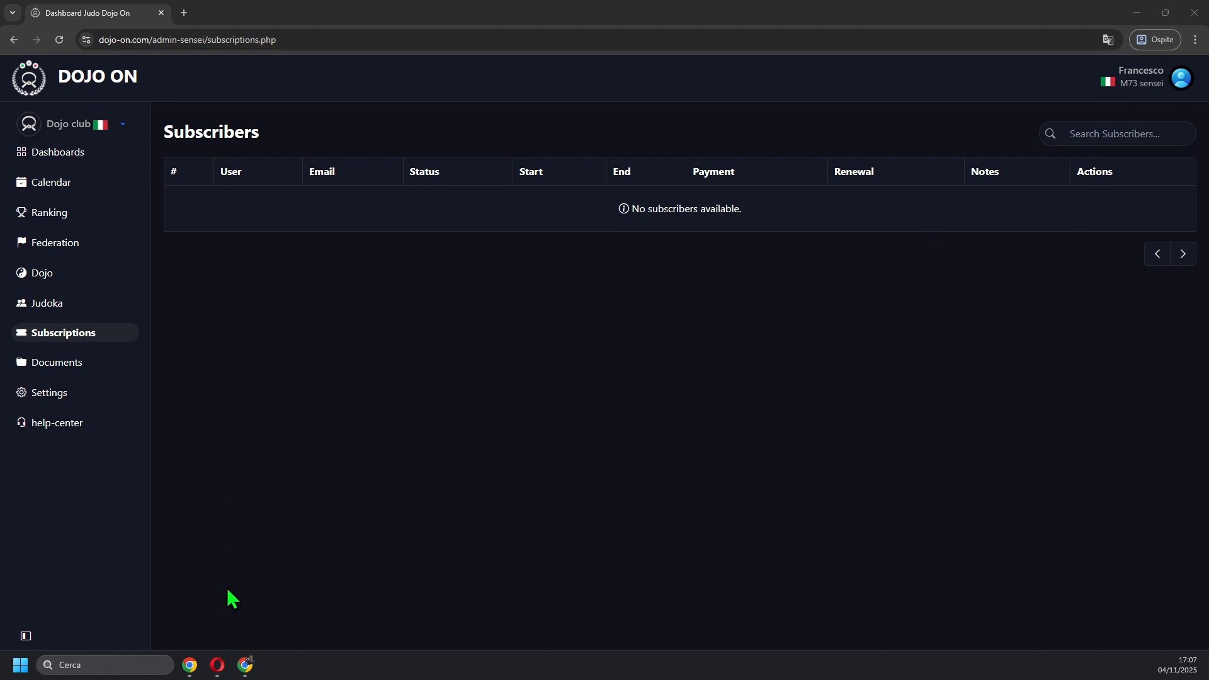
- Check the judoka's lesson ticket page in Opera and return to the sensei dashboard in Chrome
left_click(218, 665)
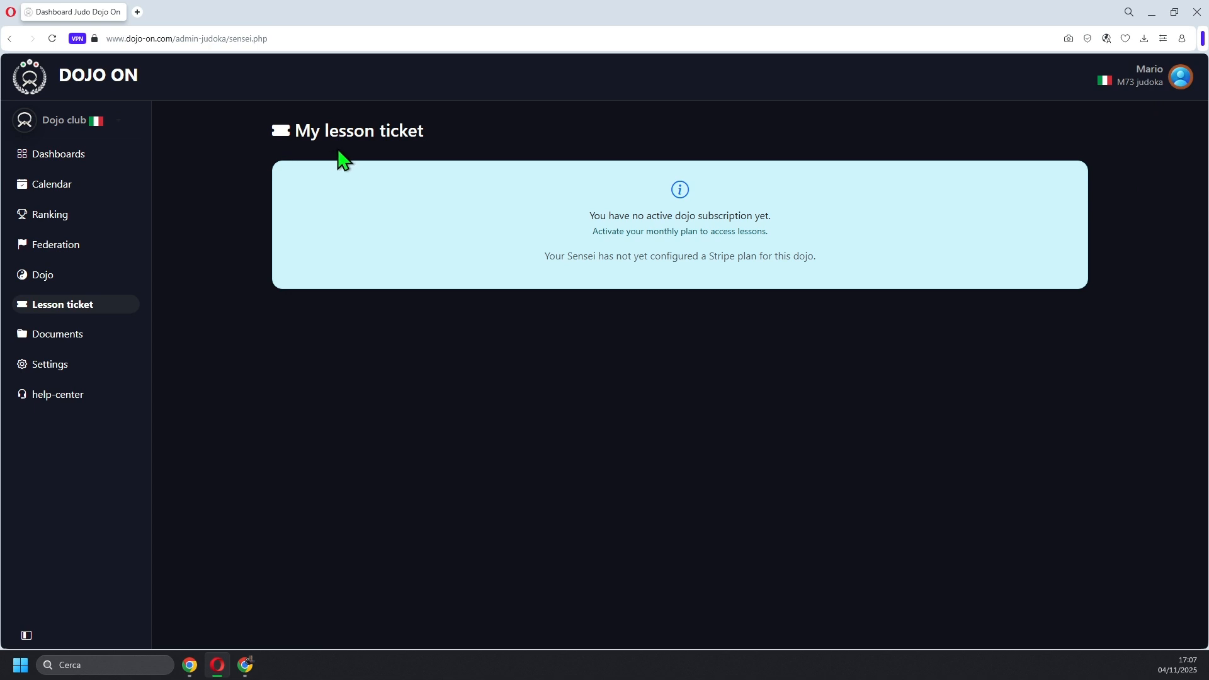
left_click(191, 666)
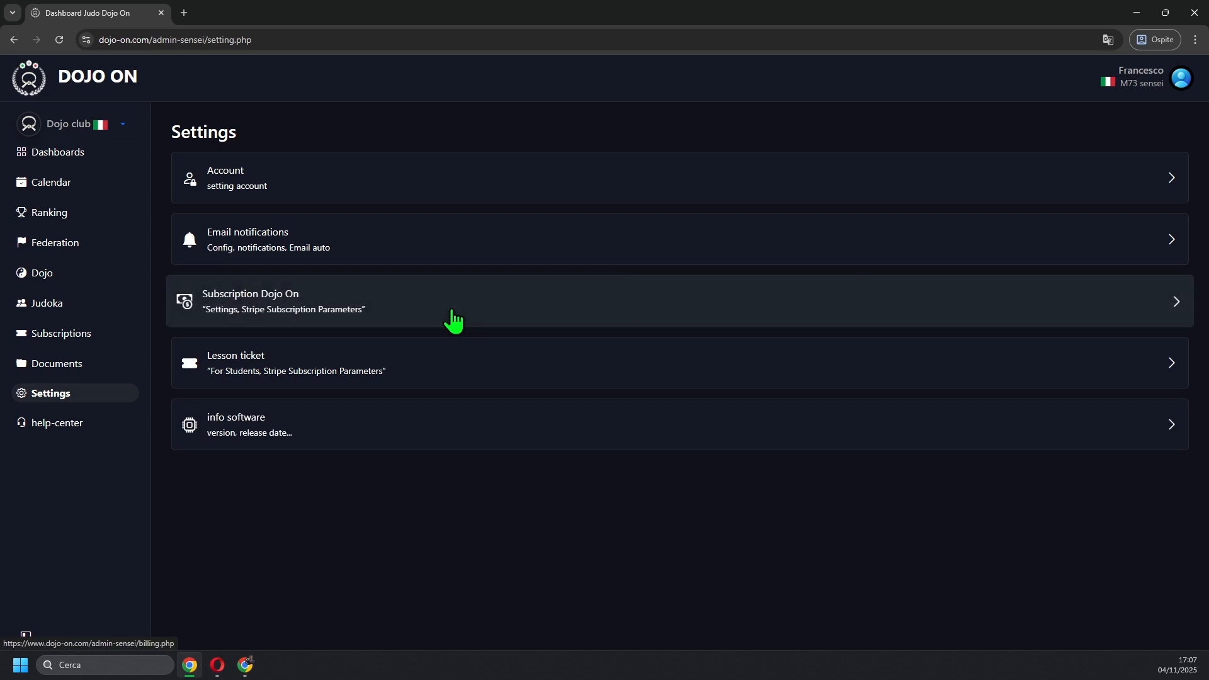
- Open the Lesson ticket Stripe settings for students and set the plan name to License
left_click(225, 374)
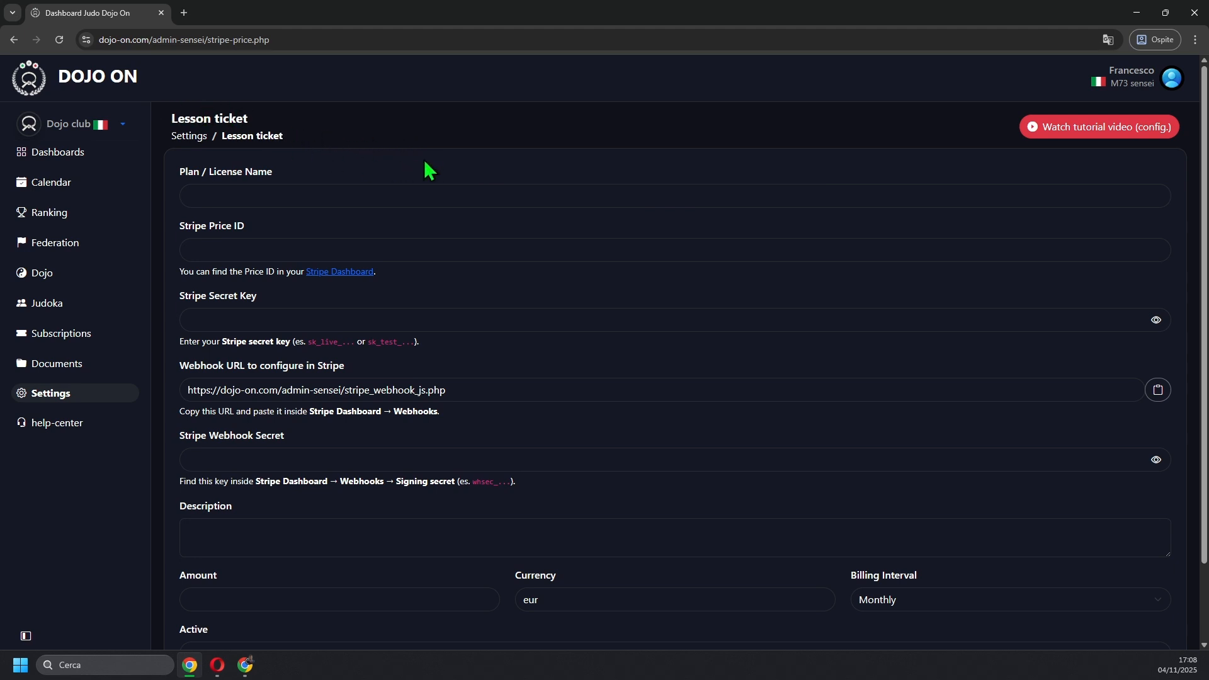
scroll(439, 170, "down", 2)
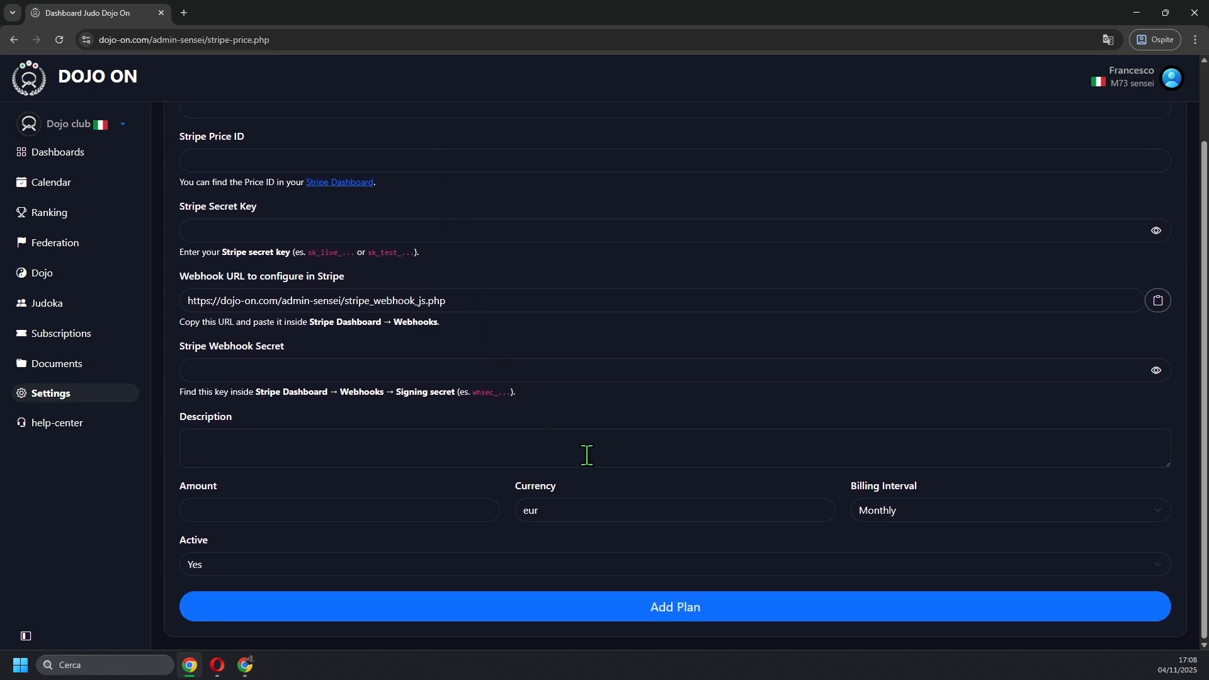
scroll(586, 455, "up", 2)
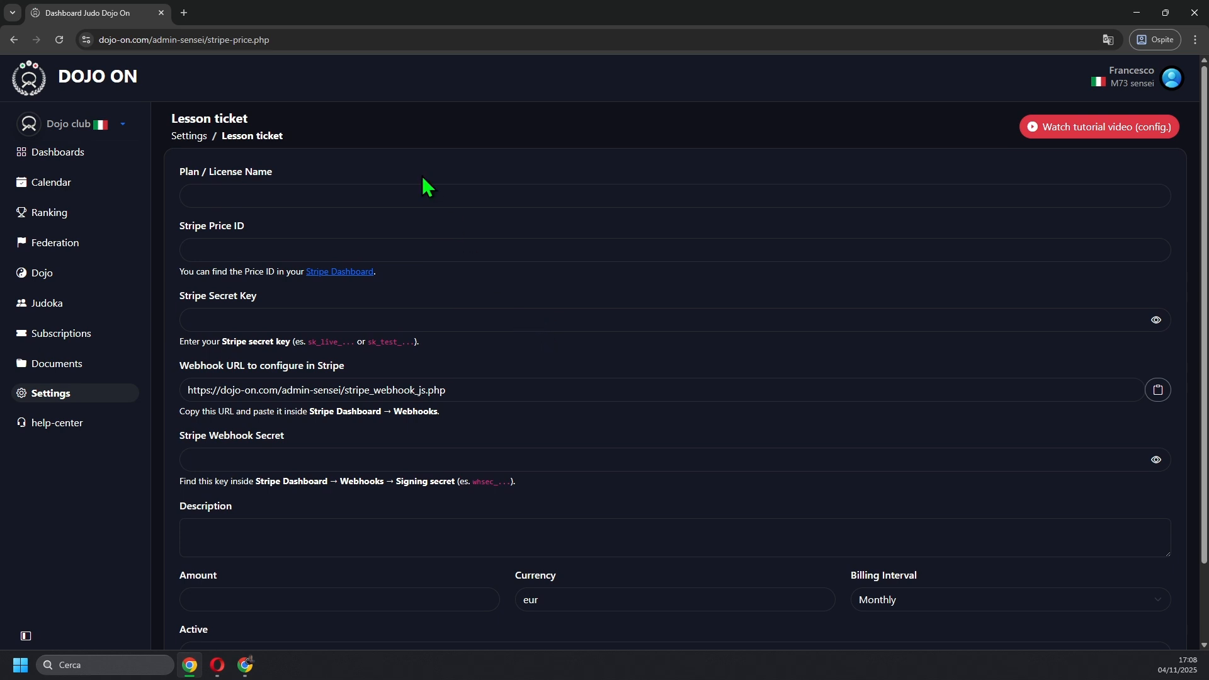
left_click(208, 200)
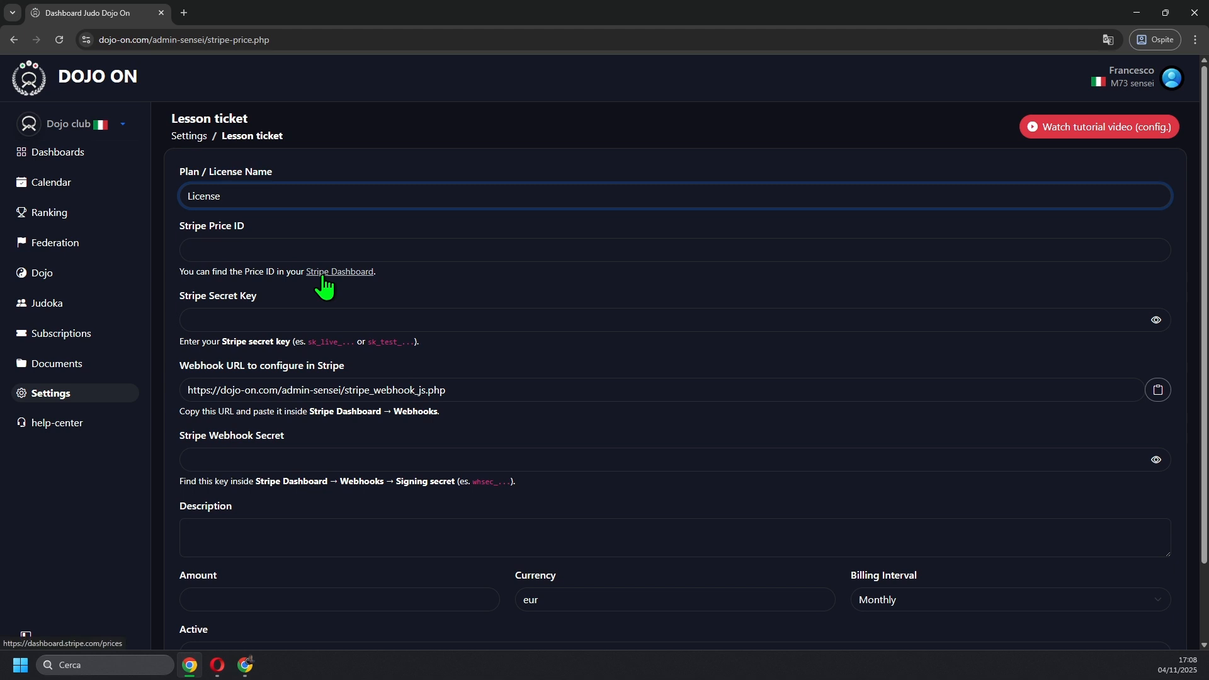
left_click(192, 248)
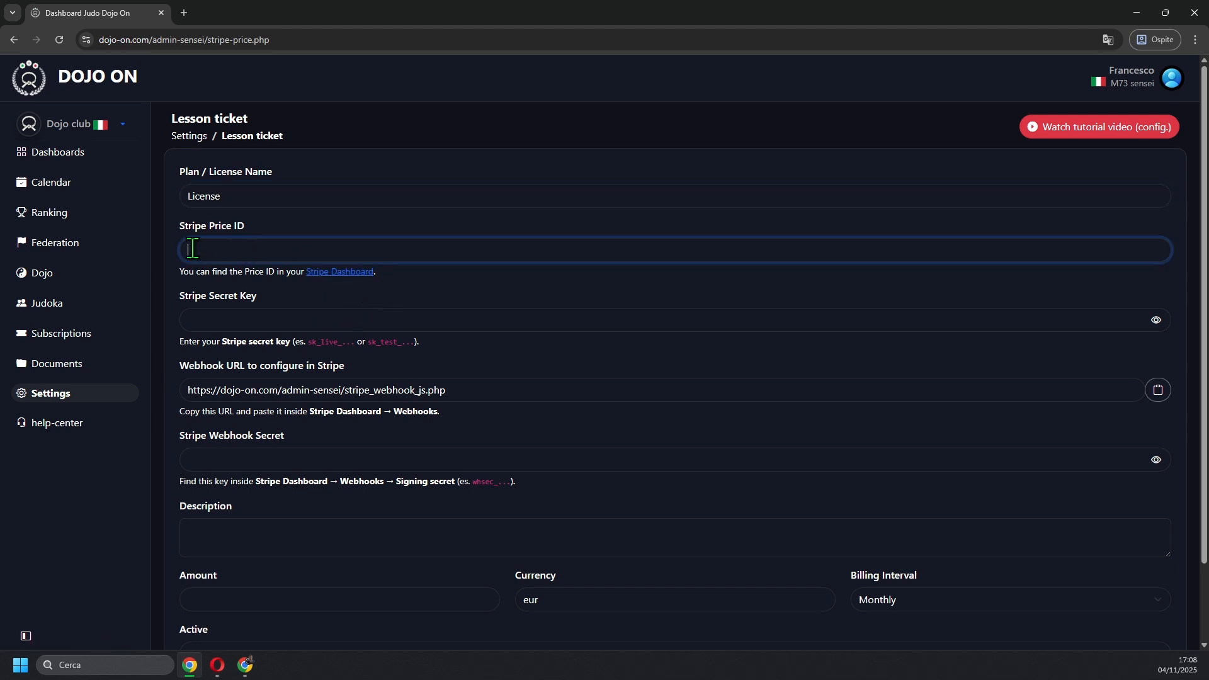
- Switch to the Stripe dashboard and start a new product named prodotto 1 in the product catalogue
left_click(245, 665)
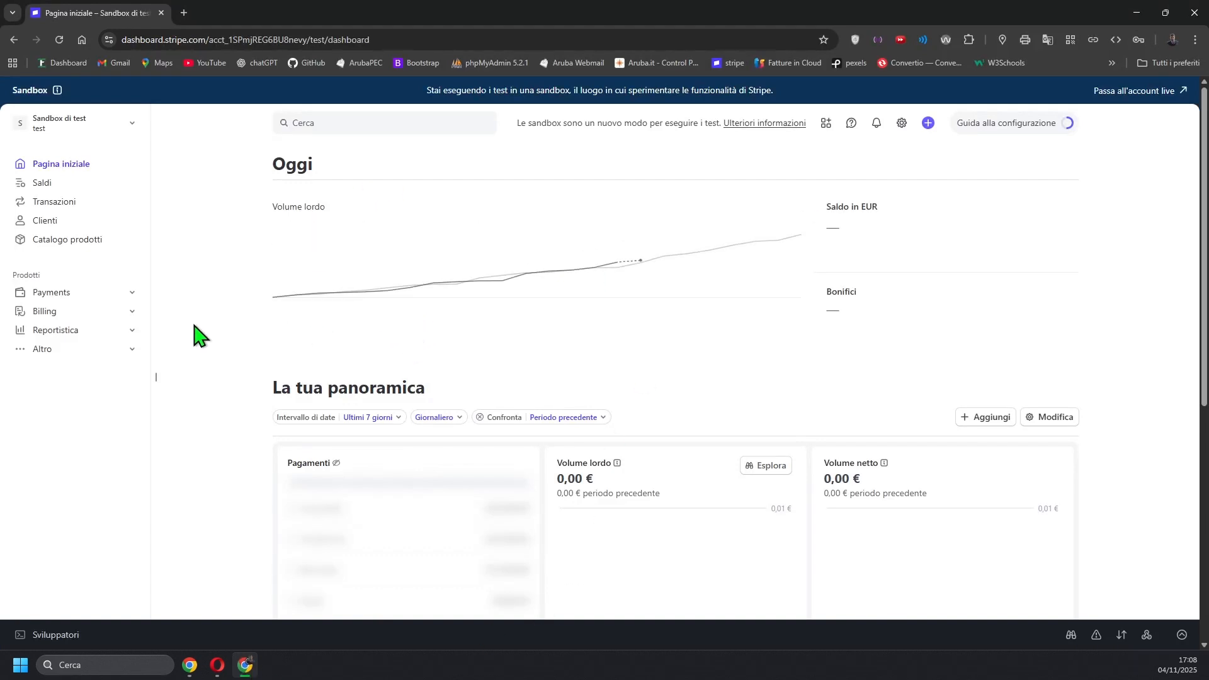
left_click(64, 242)
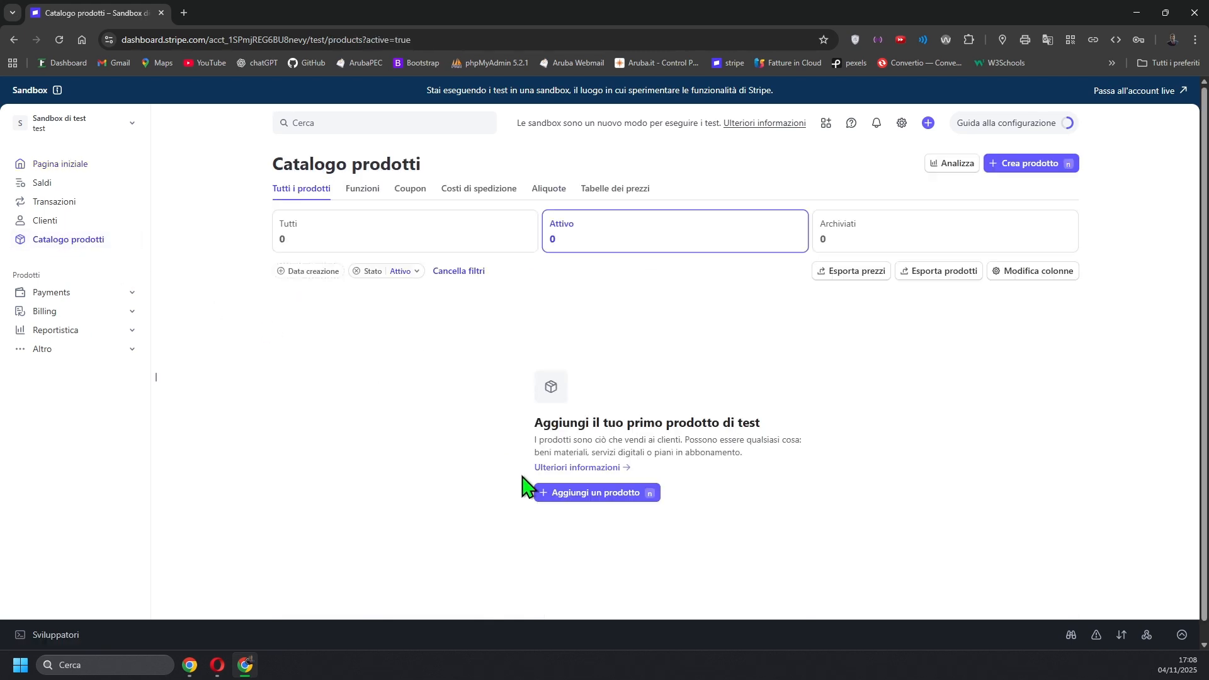
left_click(590, 495)
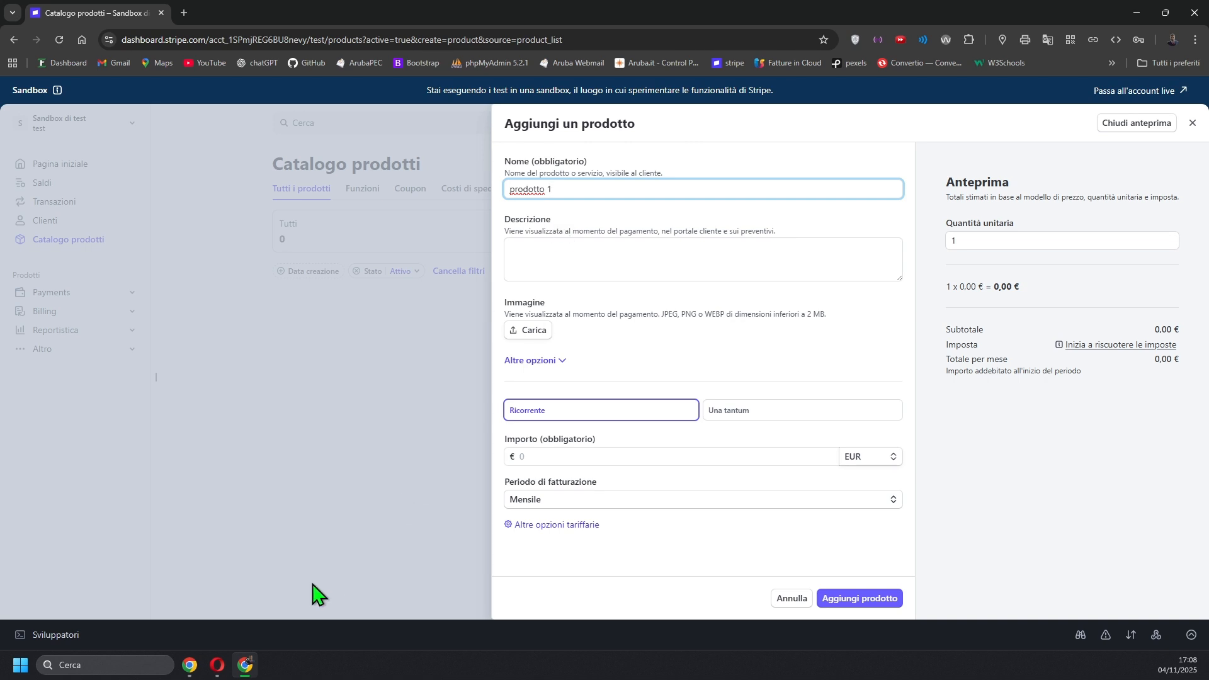
- Replace the new Stripe product's name with License, copied from the plan name in Dojo On
left_click(190, 666)
left_click_drag(231, 196, 189, 196)
key("ctrl+c")
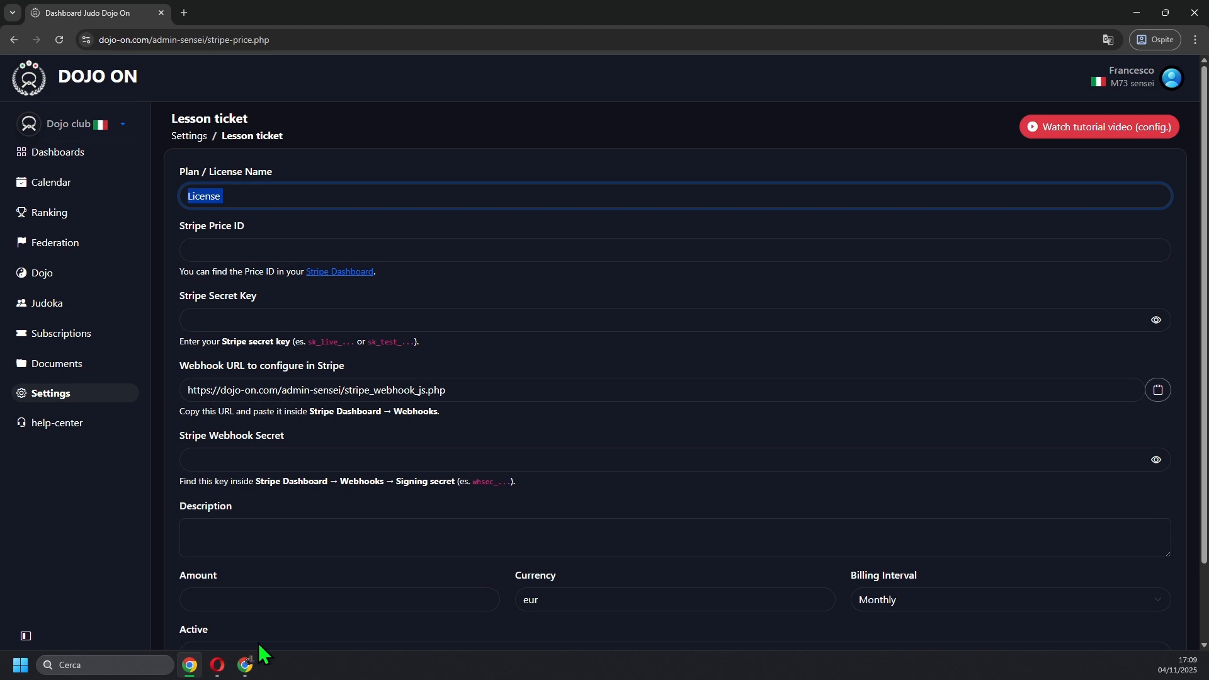
left_click(247, 665)
left_click_drag(558, 189, 505, 189)
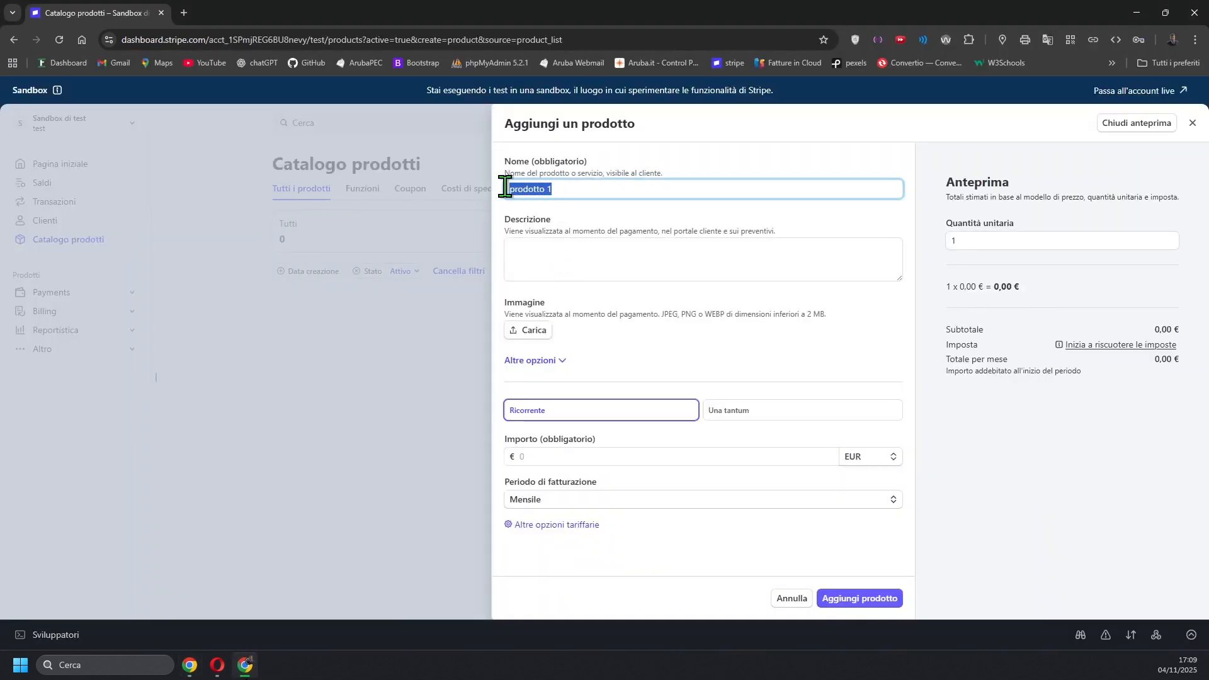
key("ctrl+v")
- Set the product description to License and the recurring amount to 30,00 EUR, and add the product
left_click(540, 258)
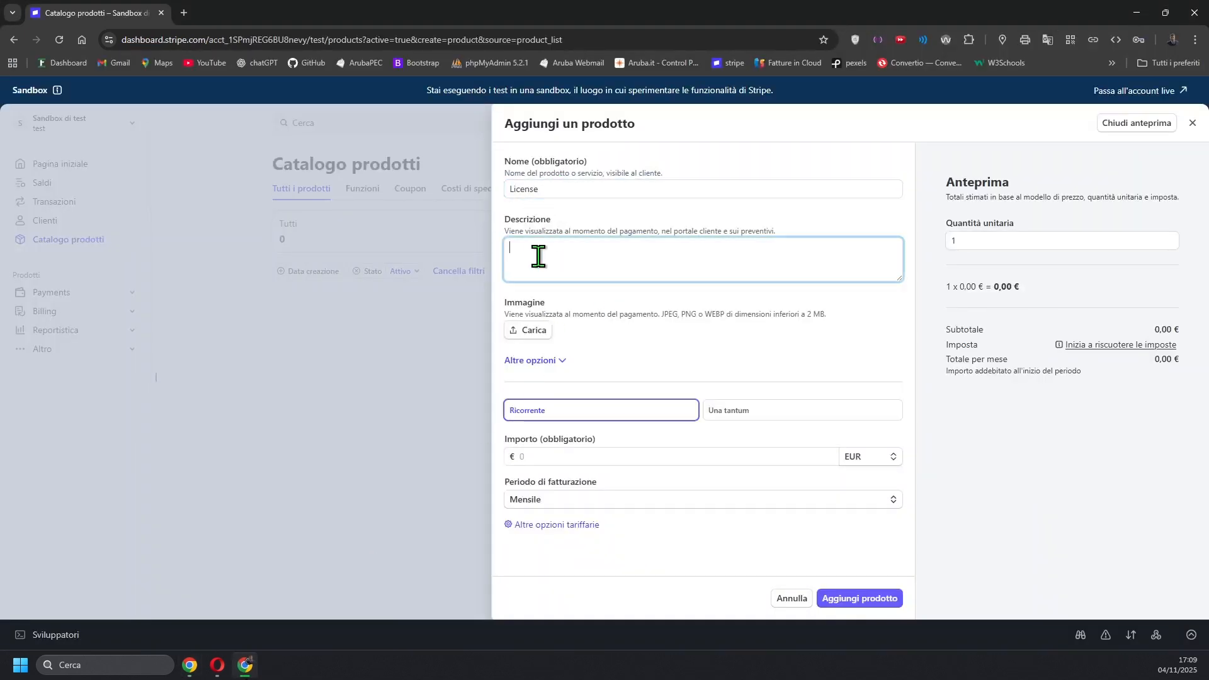
key("ctrl+v")
left_click(531, 454)
type("30,00")
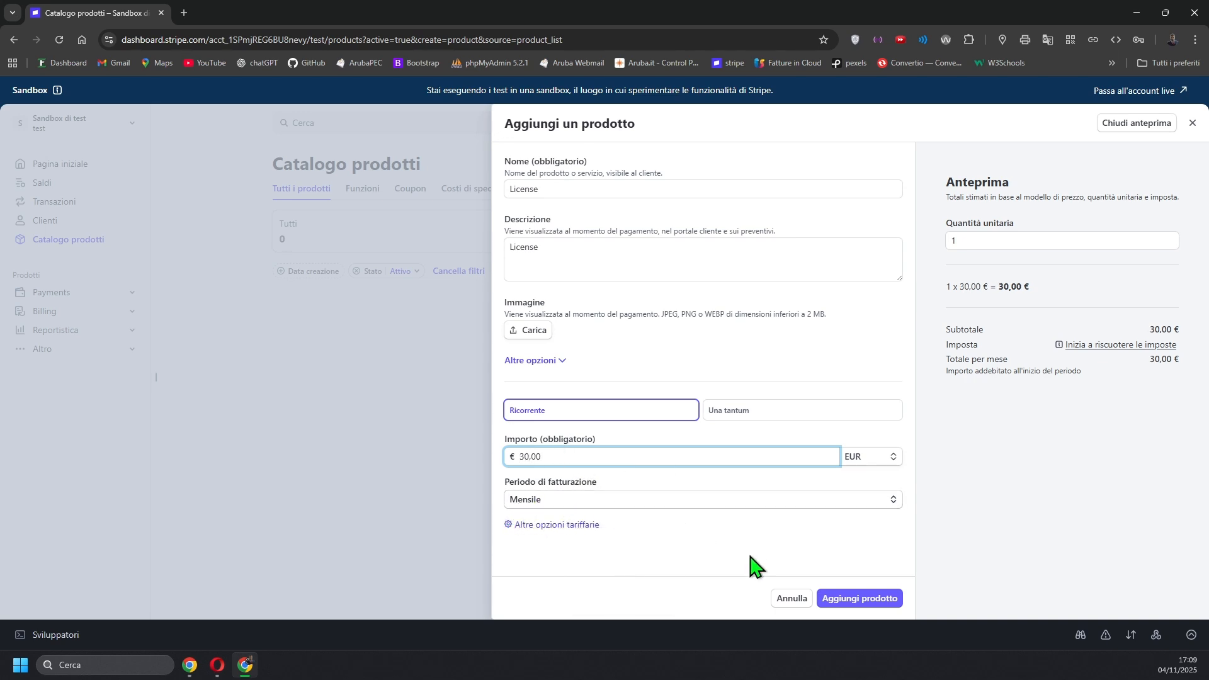
left_click(844, 602)
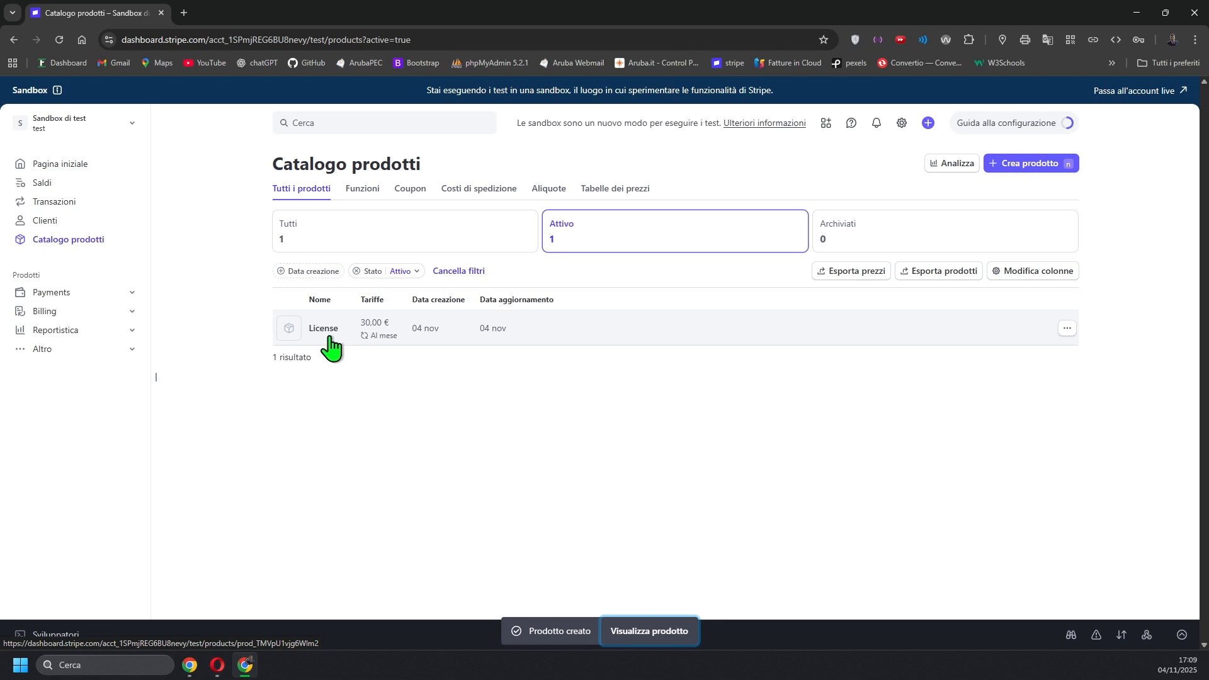
- Open the License product's details and locate its event list for the price ID that Dojo On requires
left_click(572, 334)
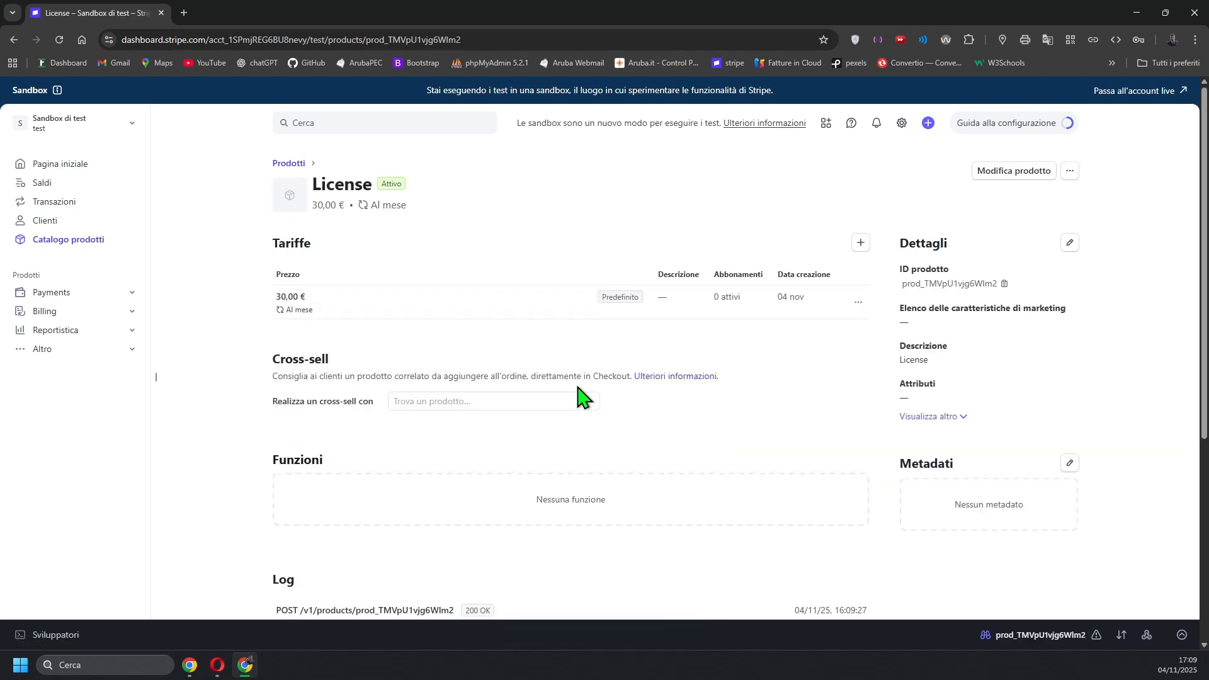
scroll(583, 397, "down", 2)
scroll(582, 396, "down", 3)
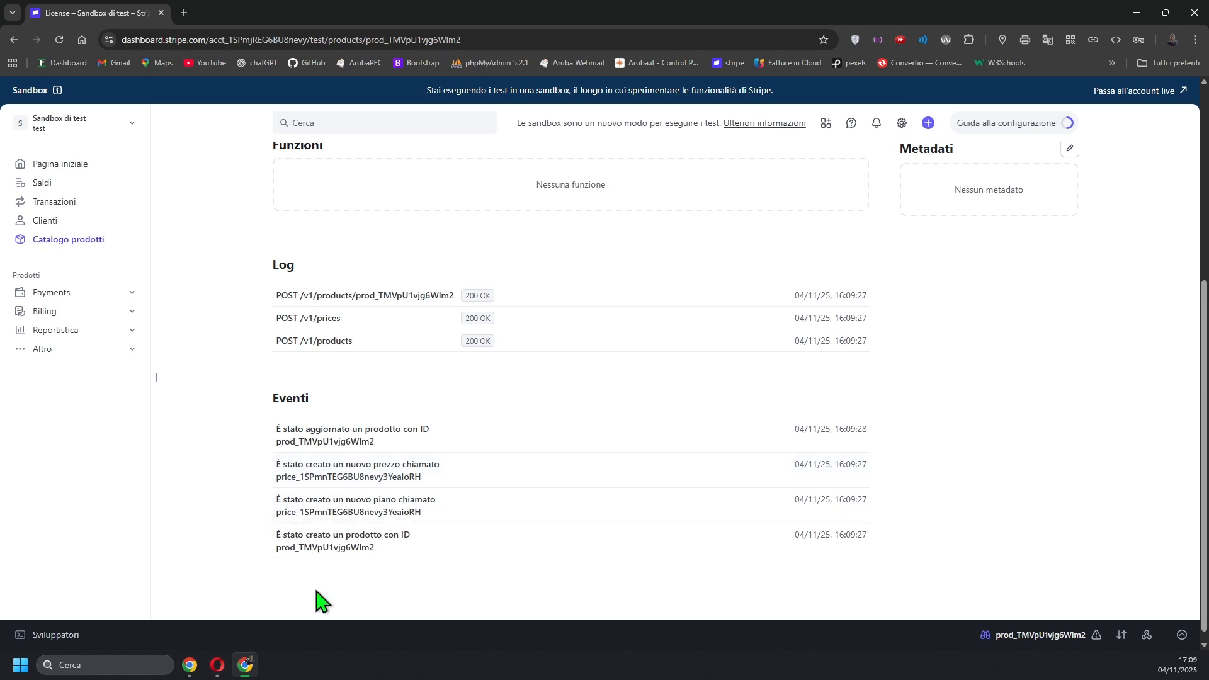
left_click(189, 665)
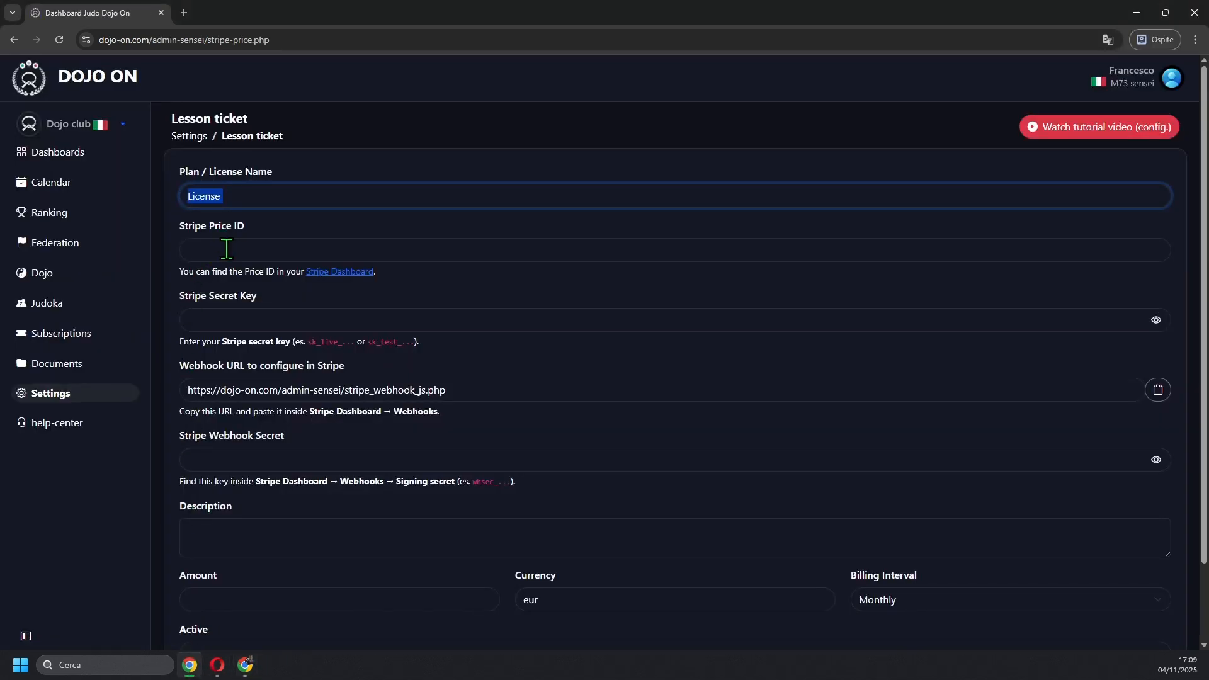
left_click(245, 665)
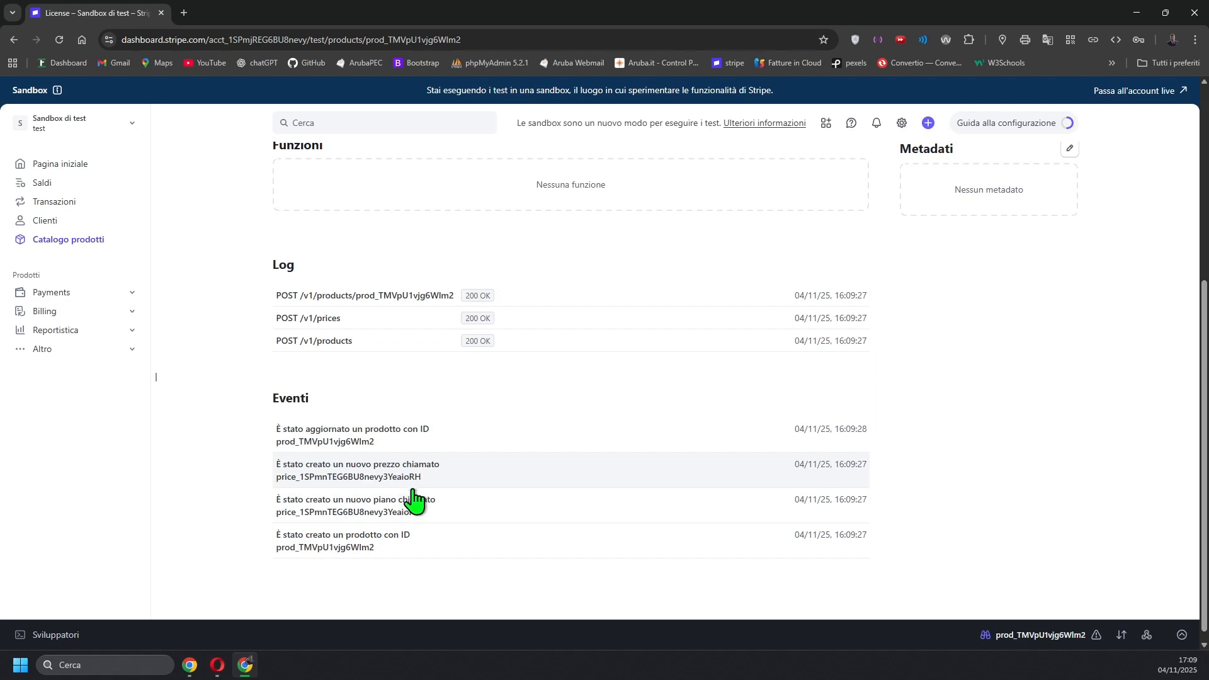
- Copy the price ID from the License product's price creation event data and close the Workbench
left_click(340, 482)
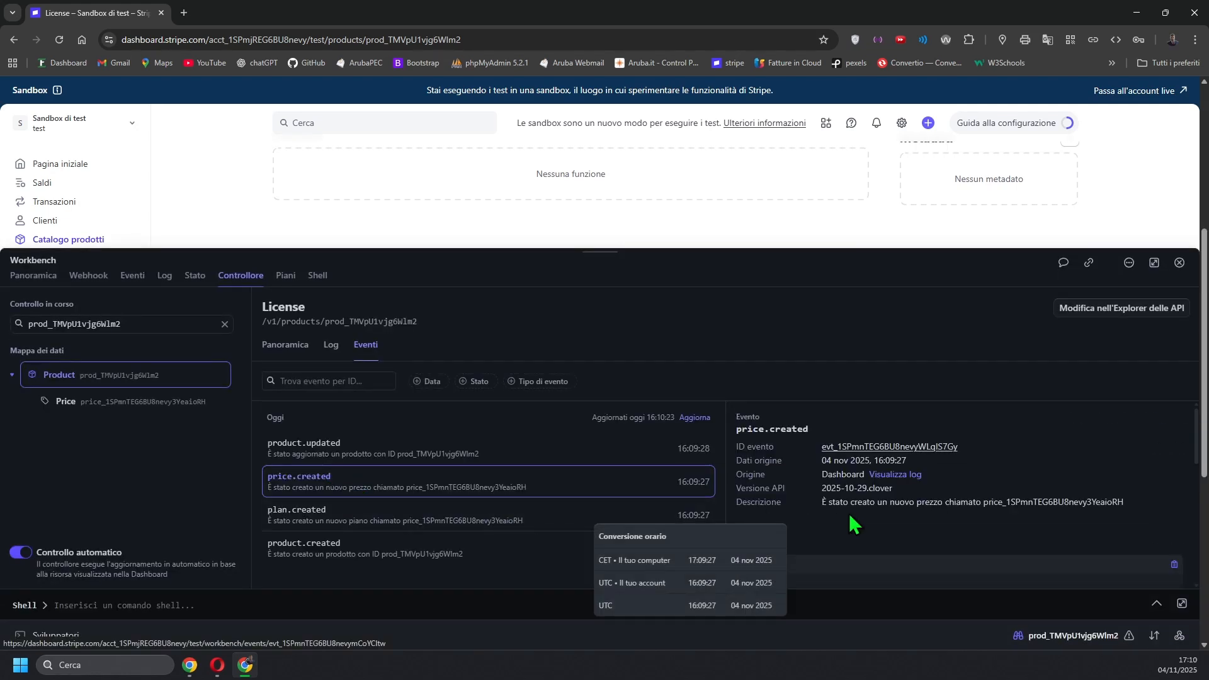
scroll(861, 511, "down", 1)
scroll(866, 518, "down", 1)
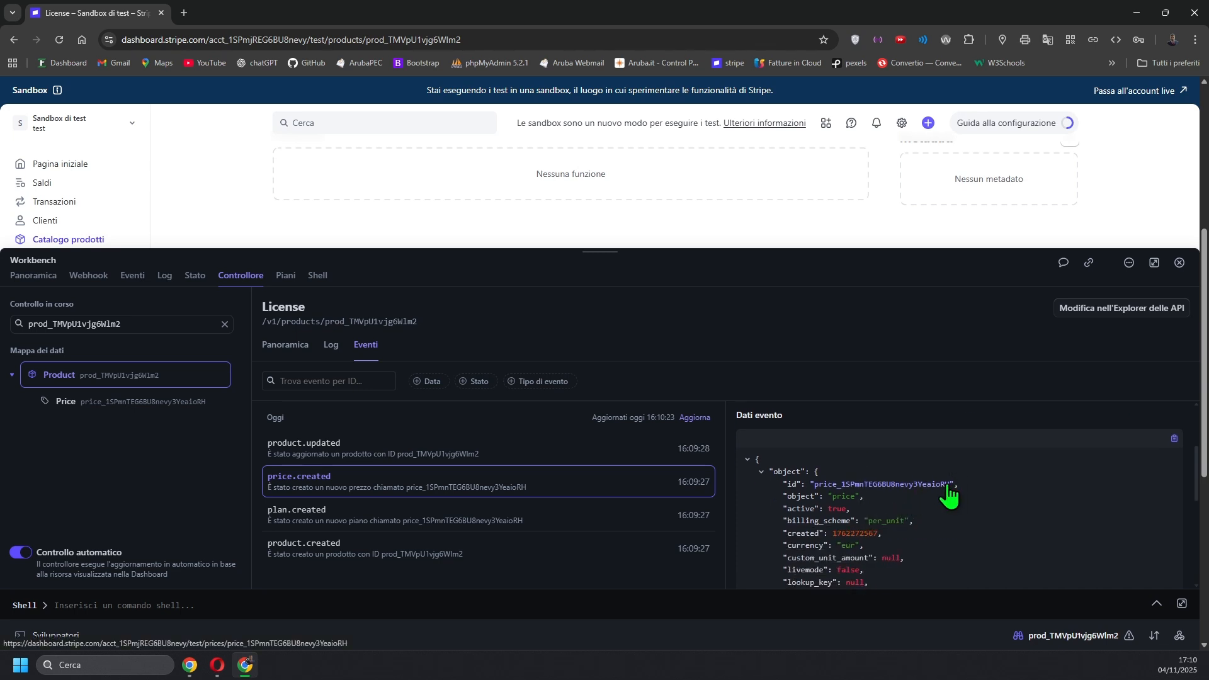
right_click(919, 486)
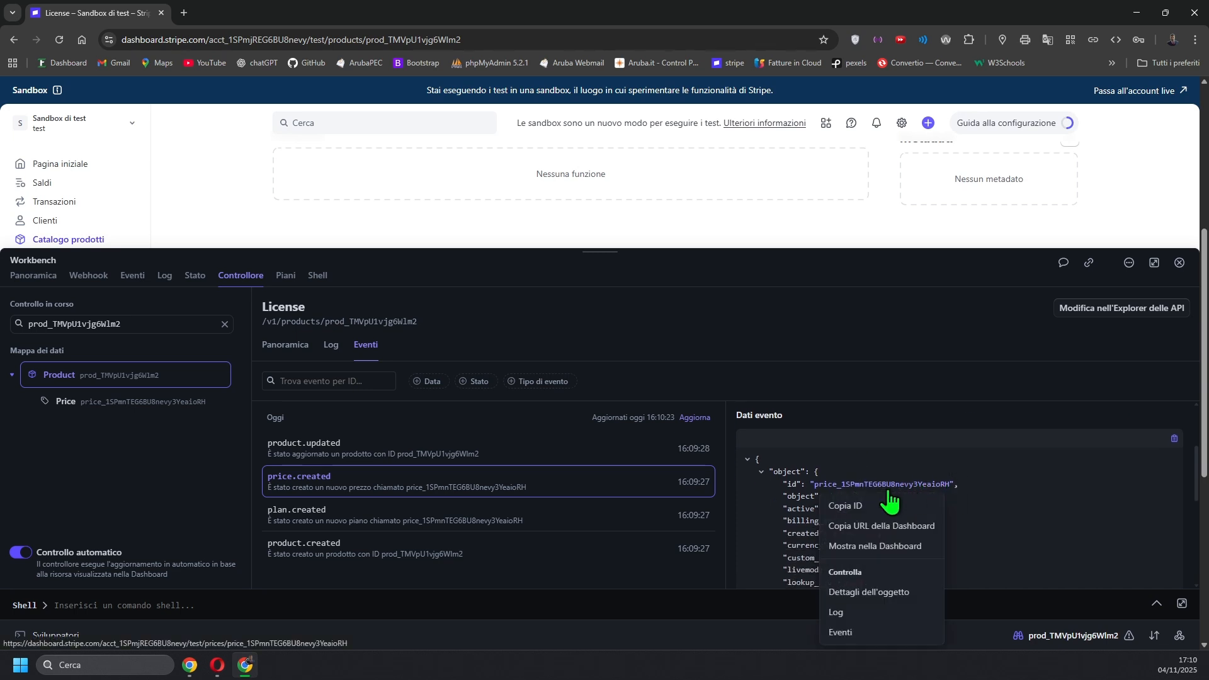
left_click(847, 503)
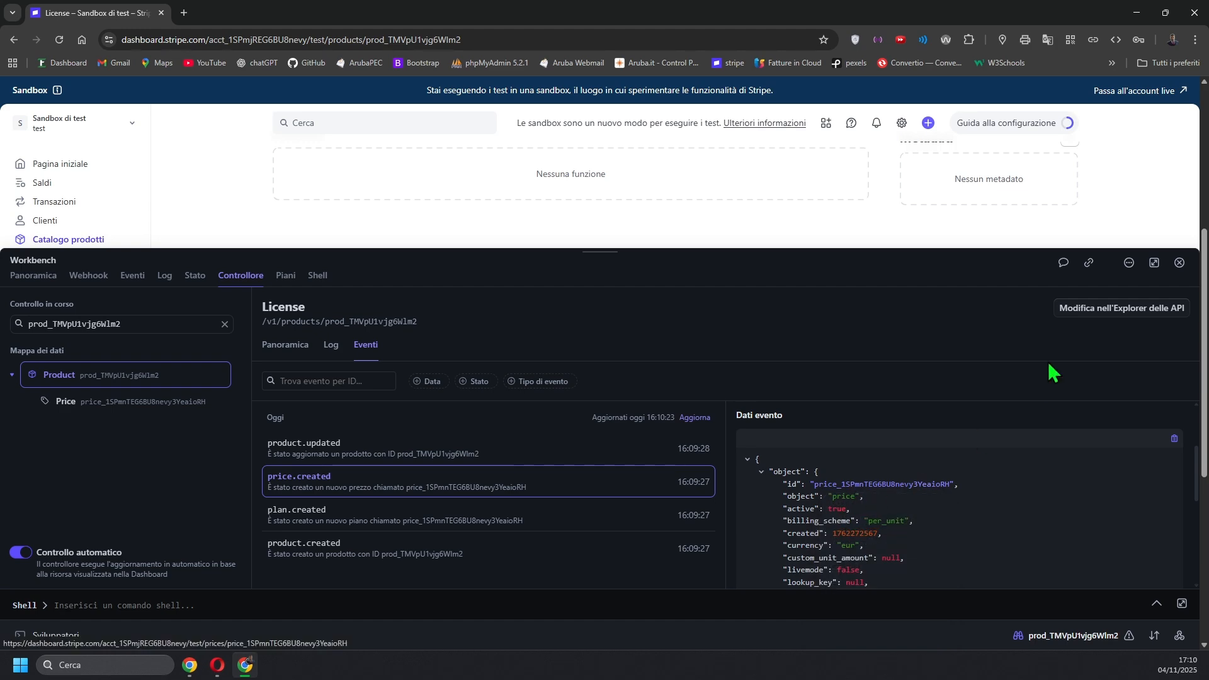
left_click(1179, 263)
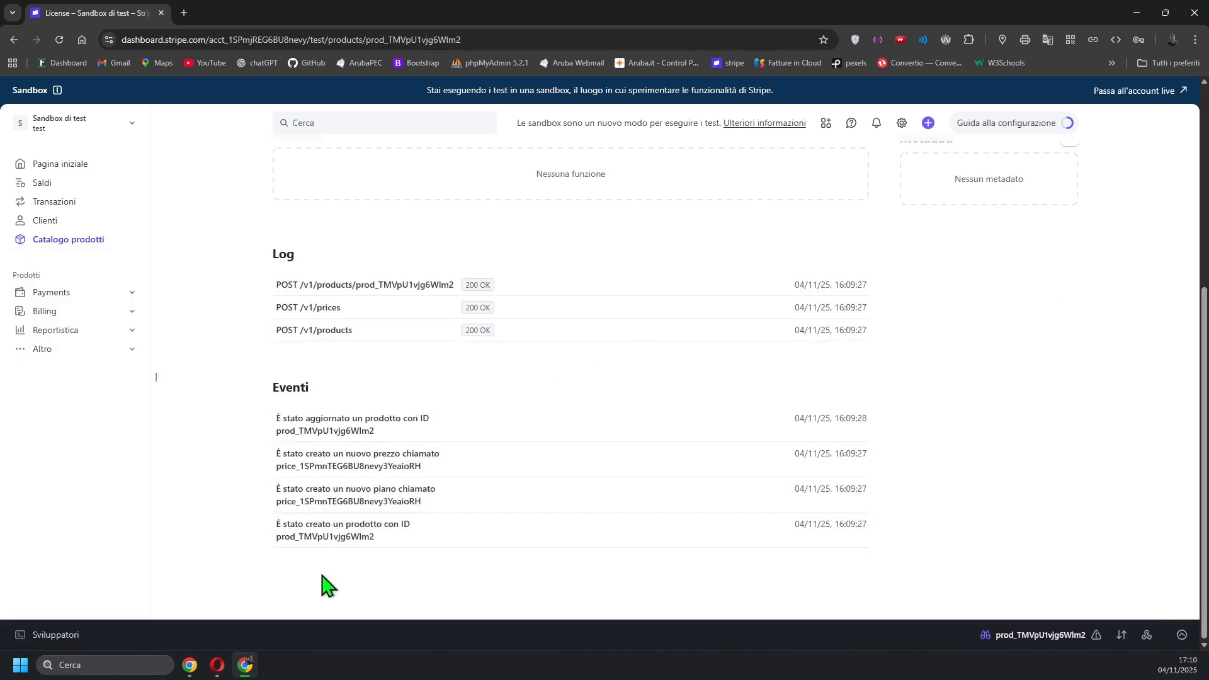
- Paste the copied price ID as the Stripe Price ID in Dojo On's Lesson ticket settings
left_click(189, 665)
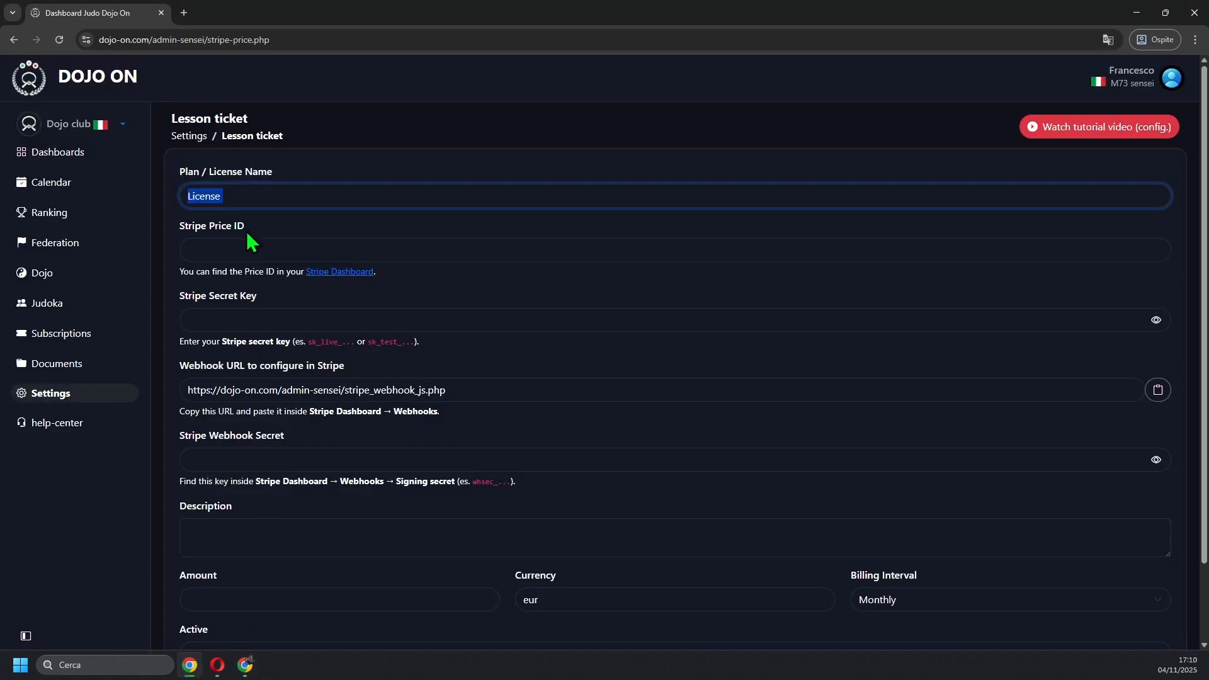
left_click(240, 245)
type("price_1SPmnTEG6BU8nevy3YeaioRH")
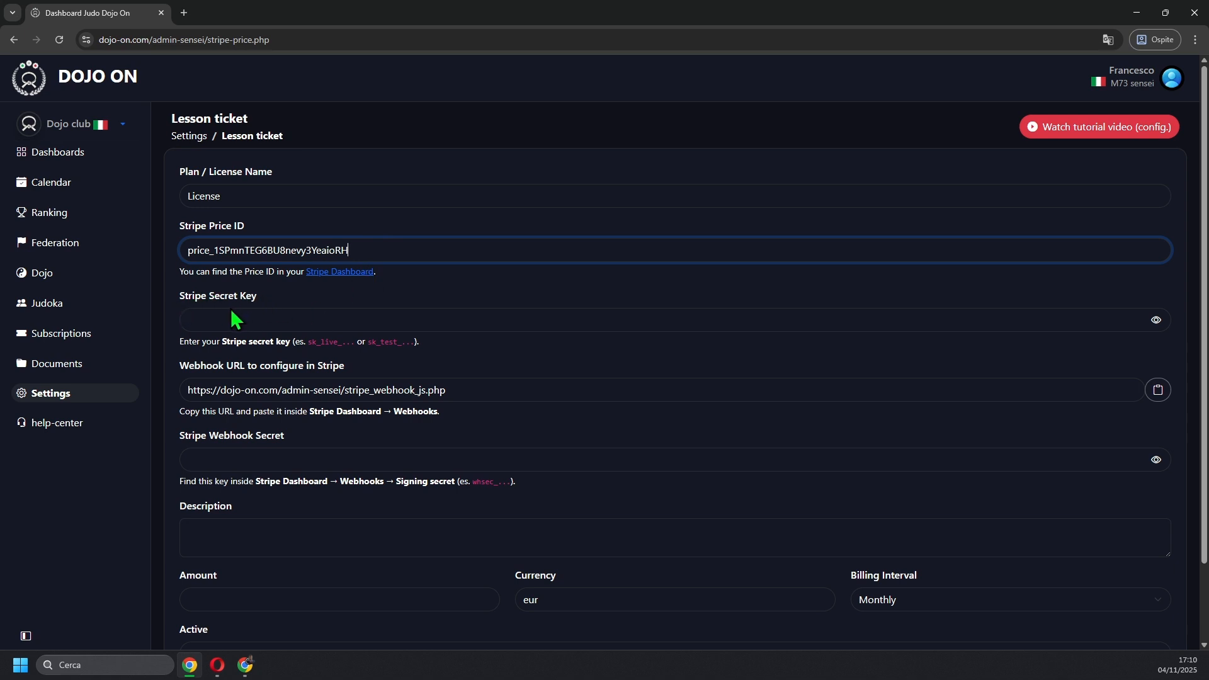
- Copy the private test key from the Stripe Workbench overview and paste it as the Stripe Secret Key in Dojo On
left_click(198, 315)
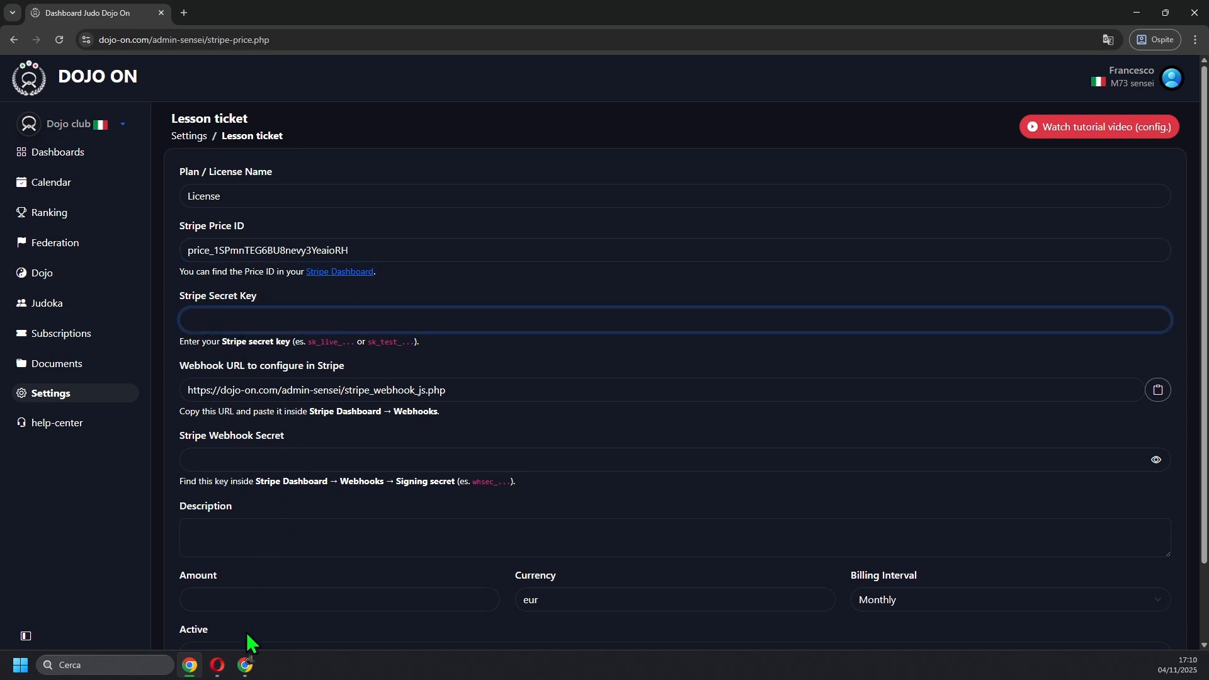
left_click(245, 665)
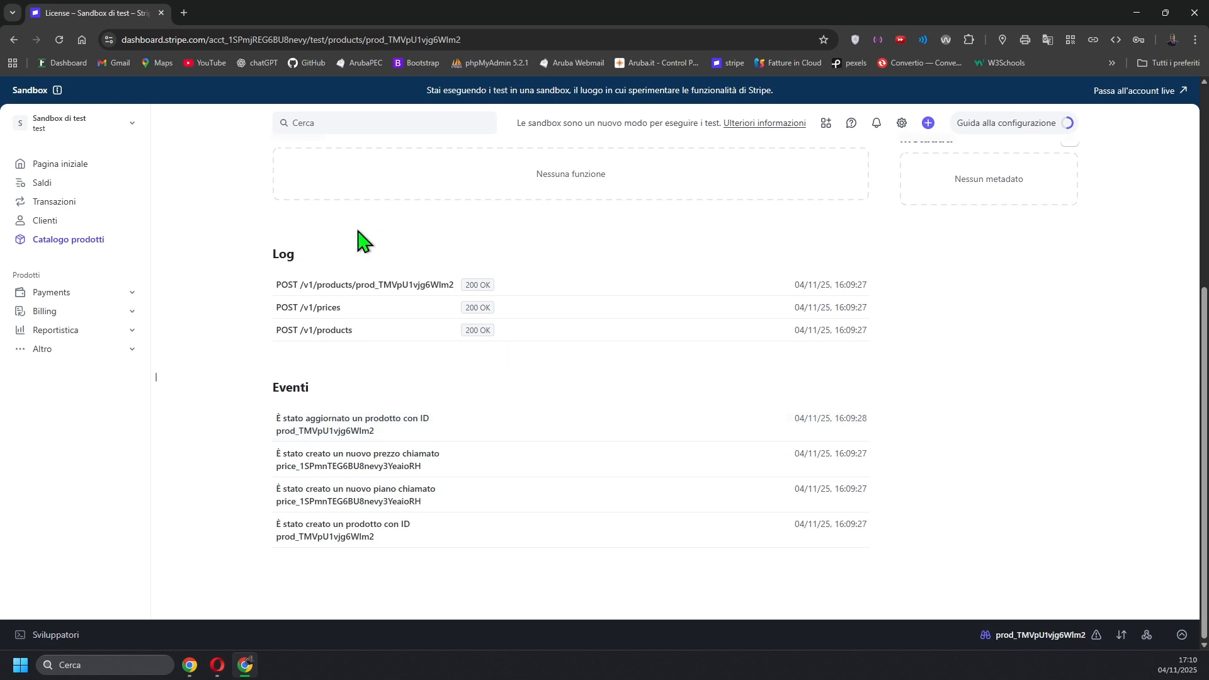
scroll(197, 258, "up", 5)
left_click(81, 168)
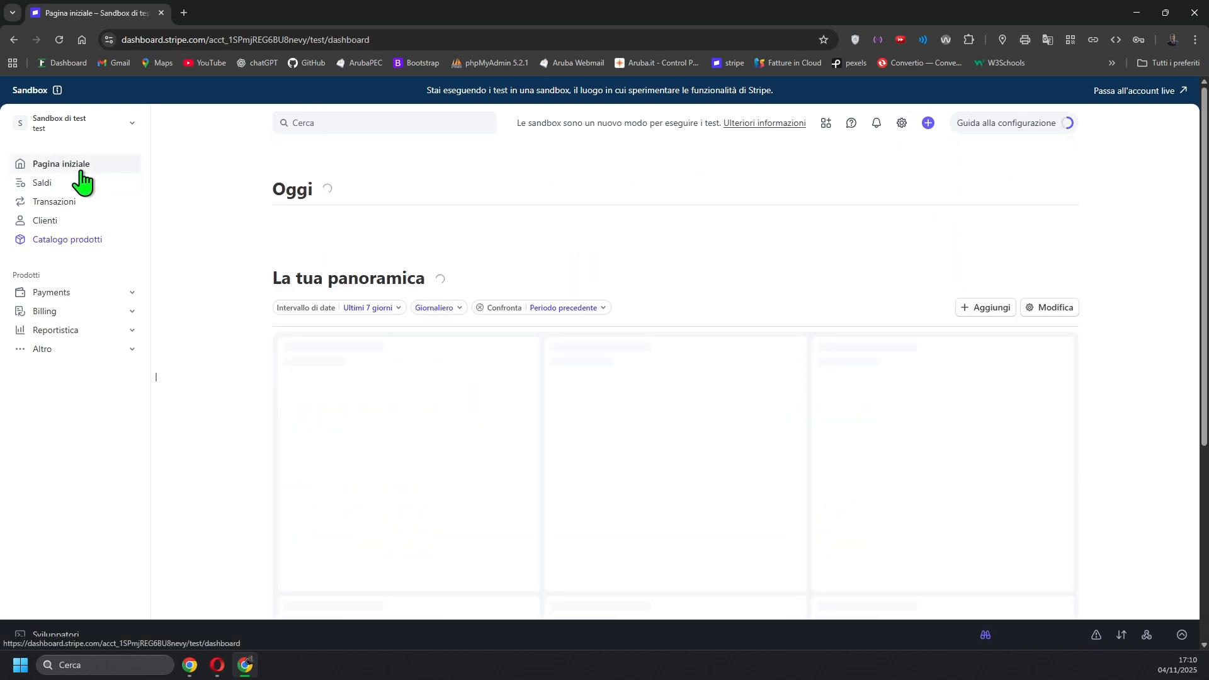
left_click(610, 637)
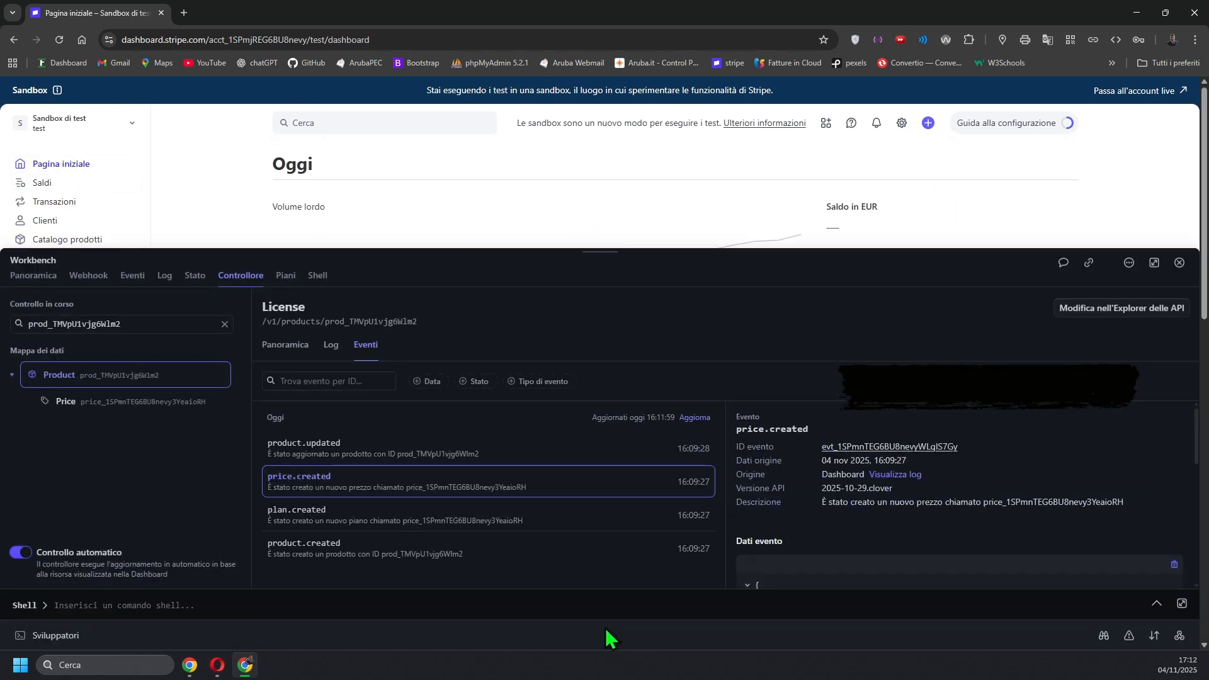
left_click(40, 277)
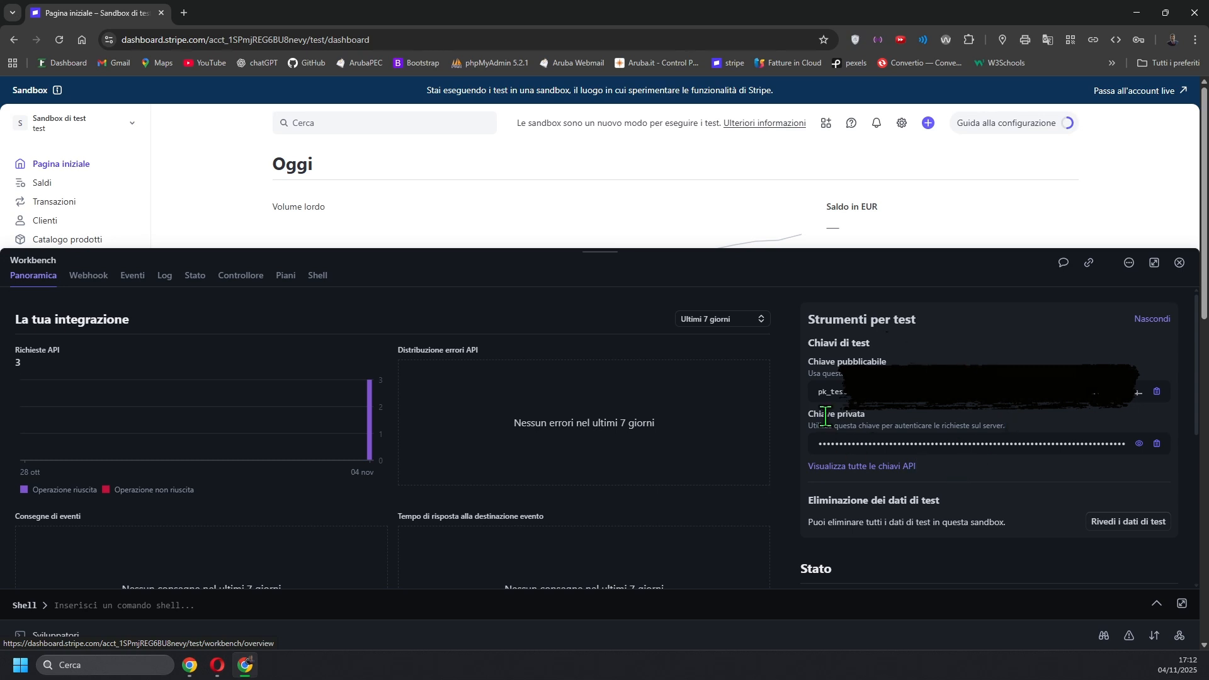
left_click(1156, 451)
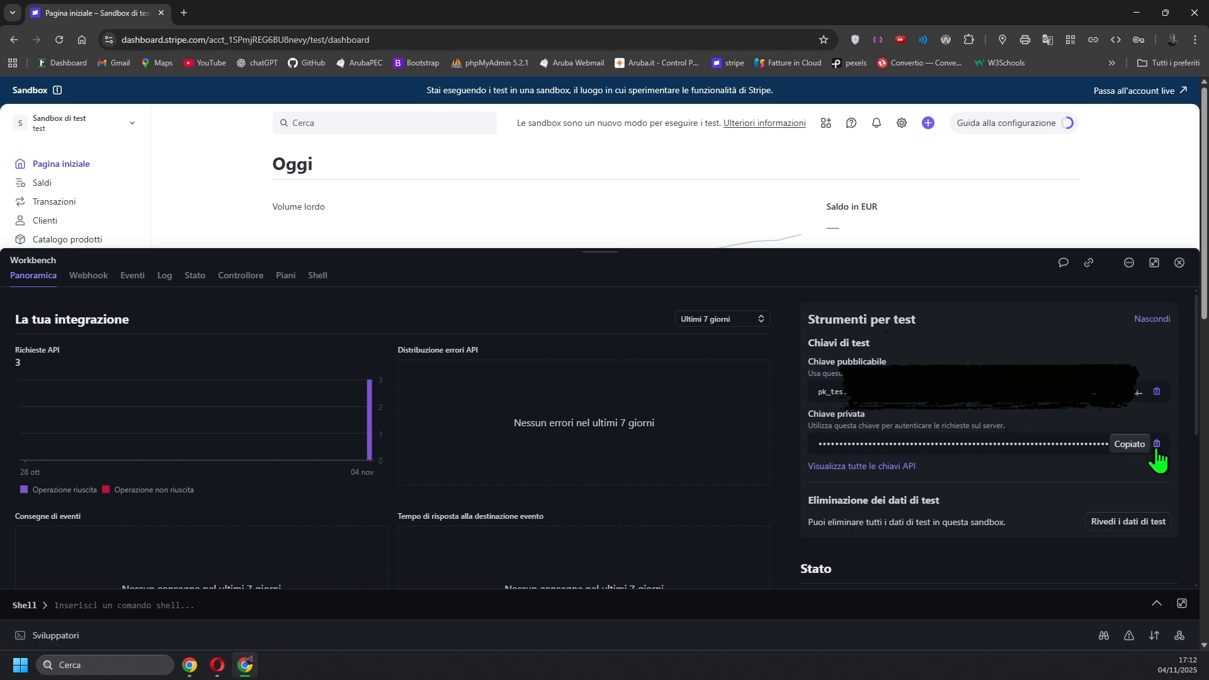
left_click(191, 665)
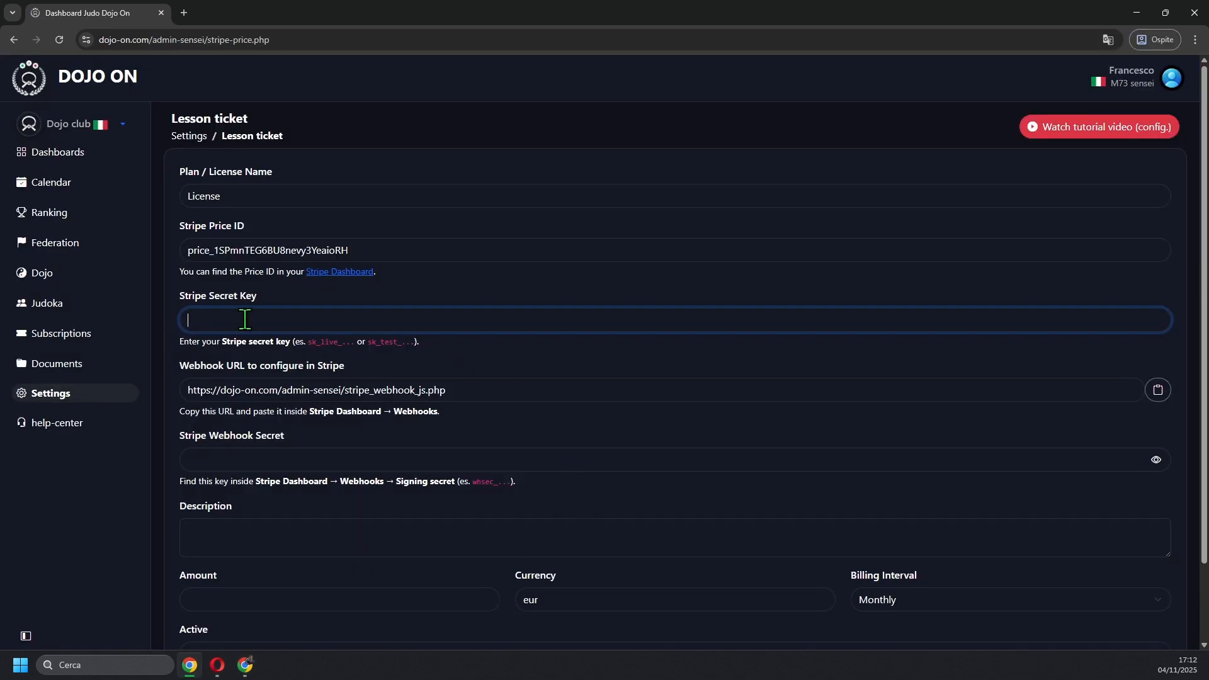
key("ctrl+v")
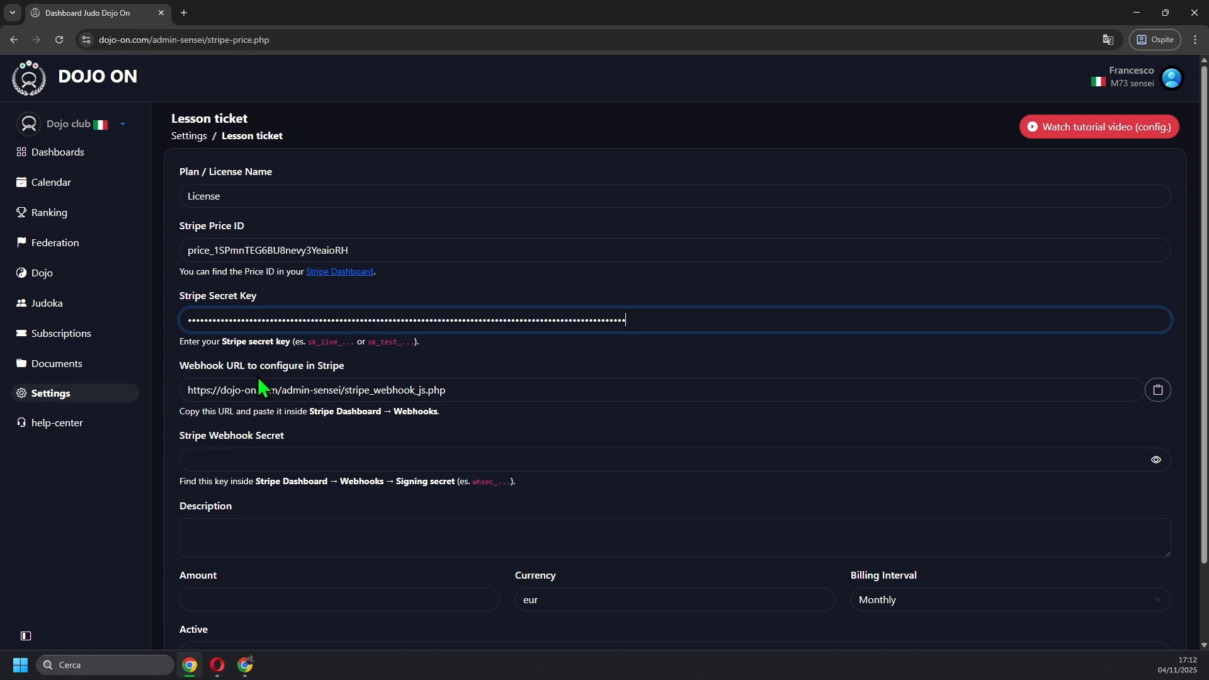
- Copy the webhook URL from Dojo On and start adding a webhook event destination in Stripe's Workbench
scroll(258, 376, "down", 1)
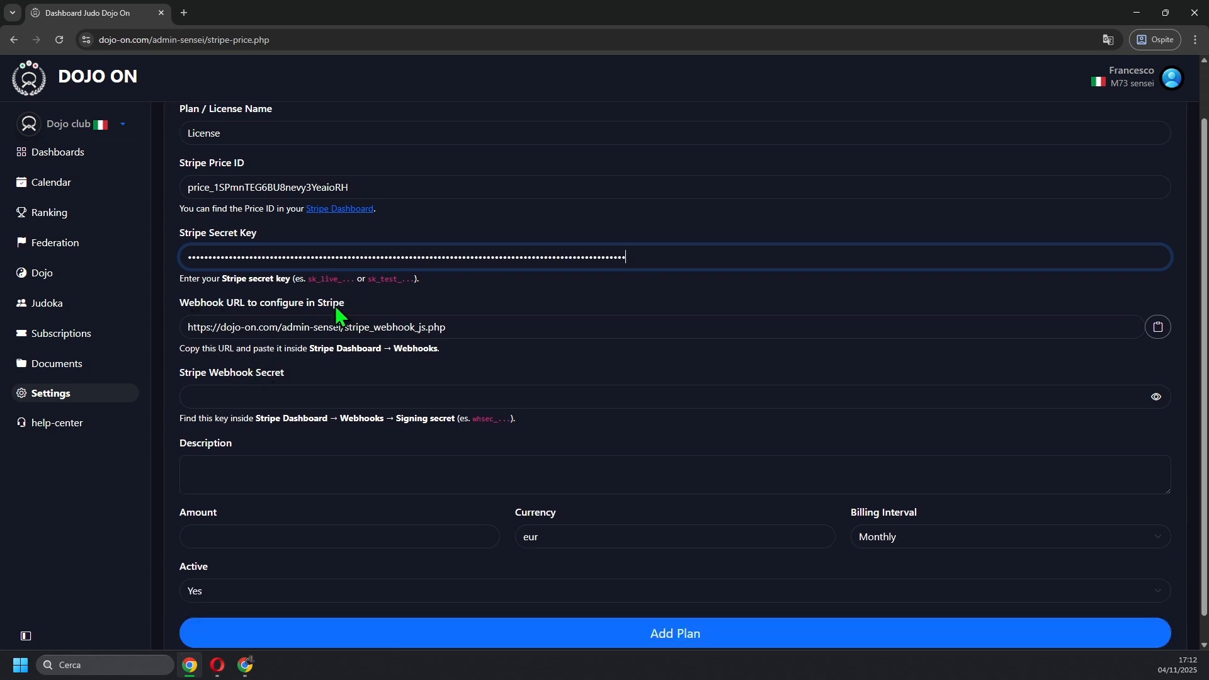
left_click(1156, 328)
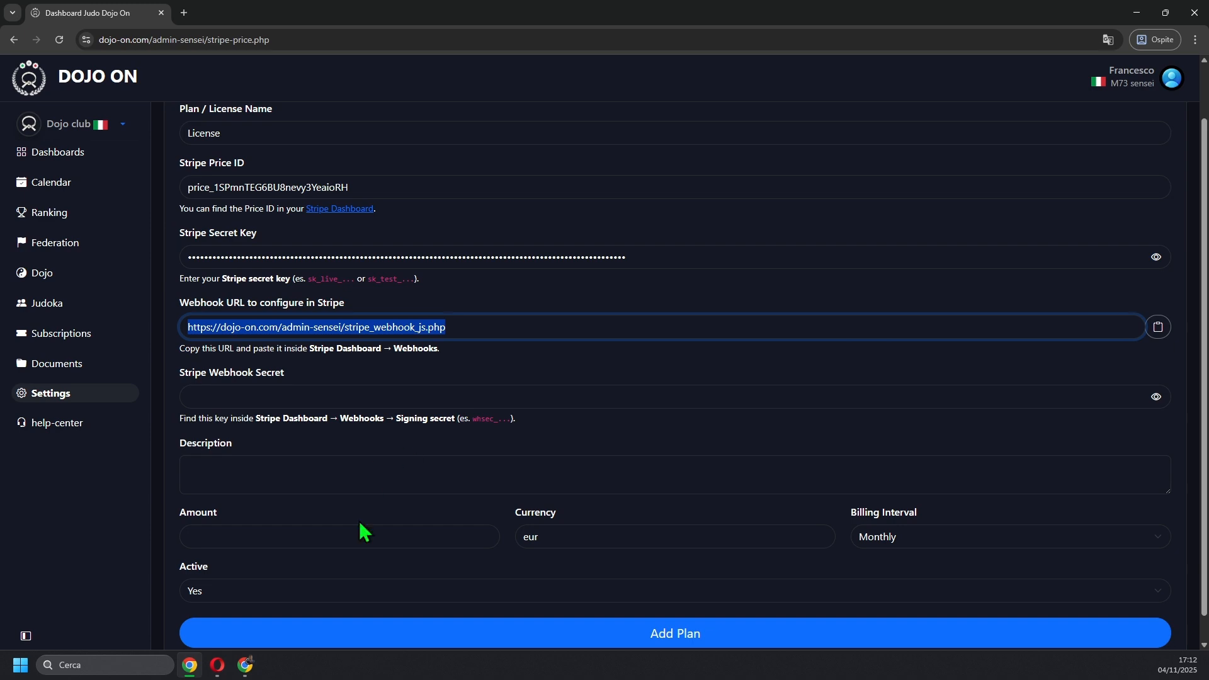
left_click(242, 667)
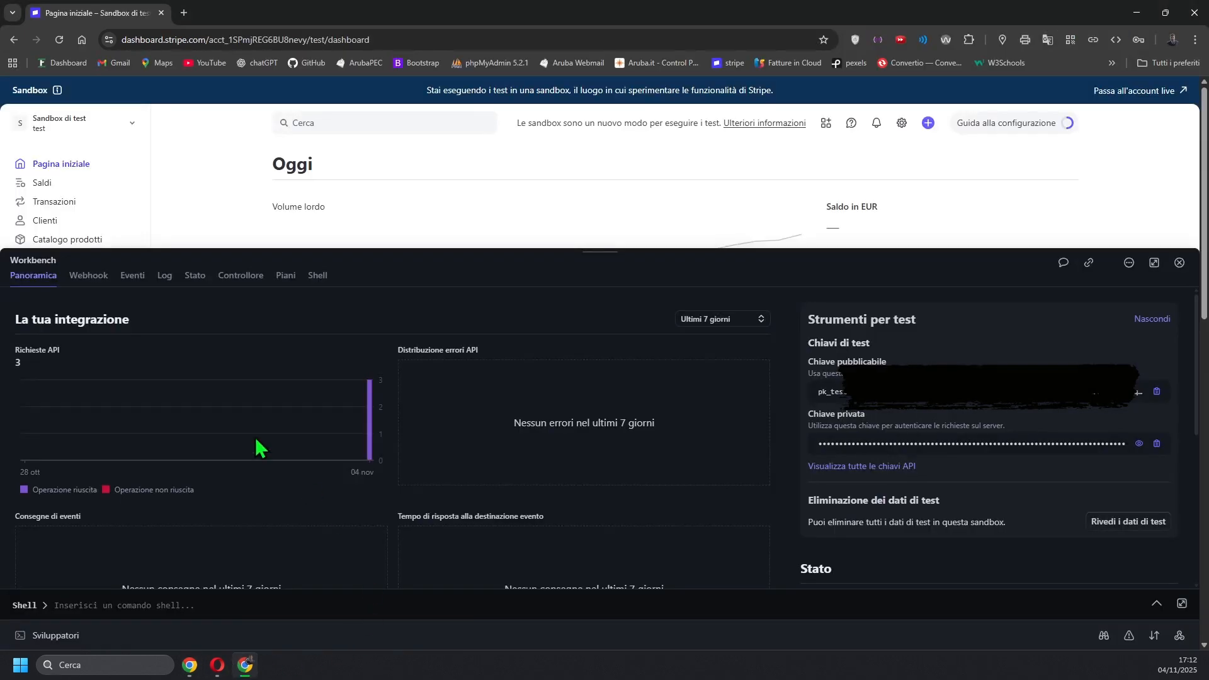
left_click(90, 287)
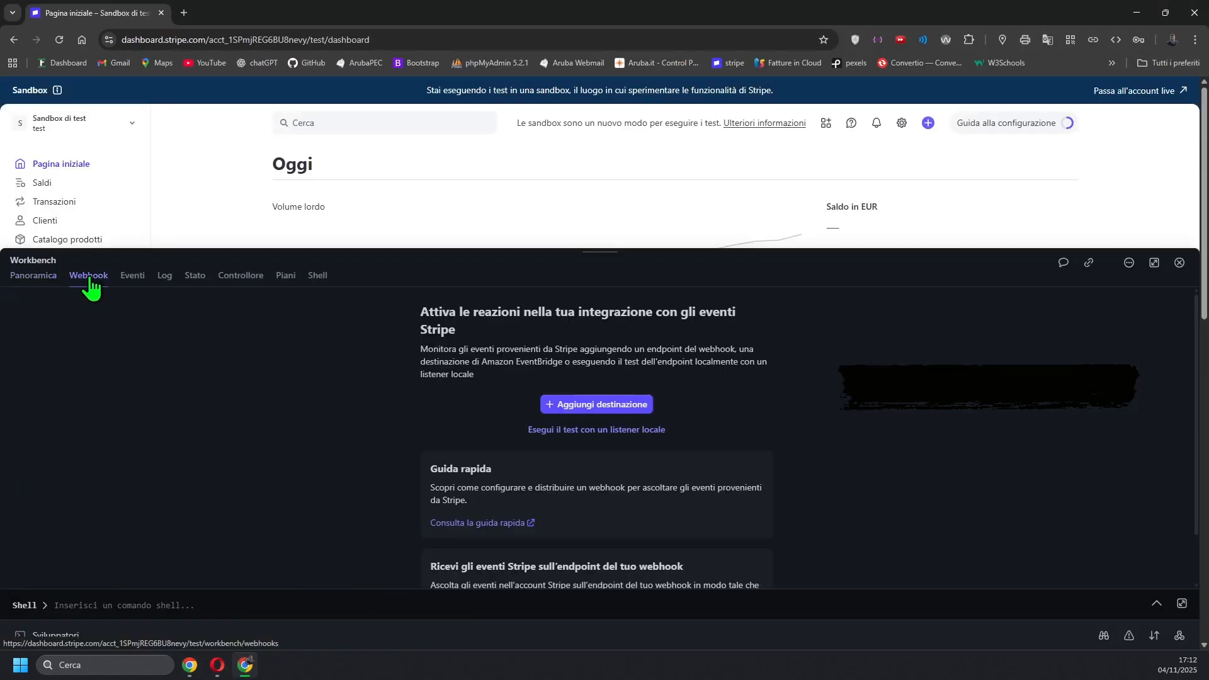
left_click(606, 406)
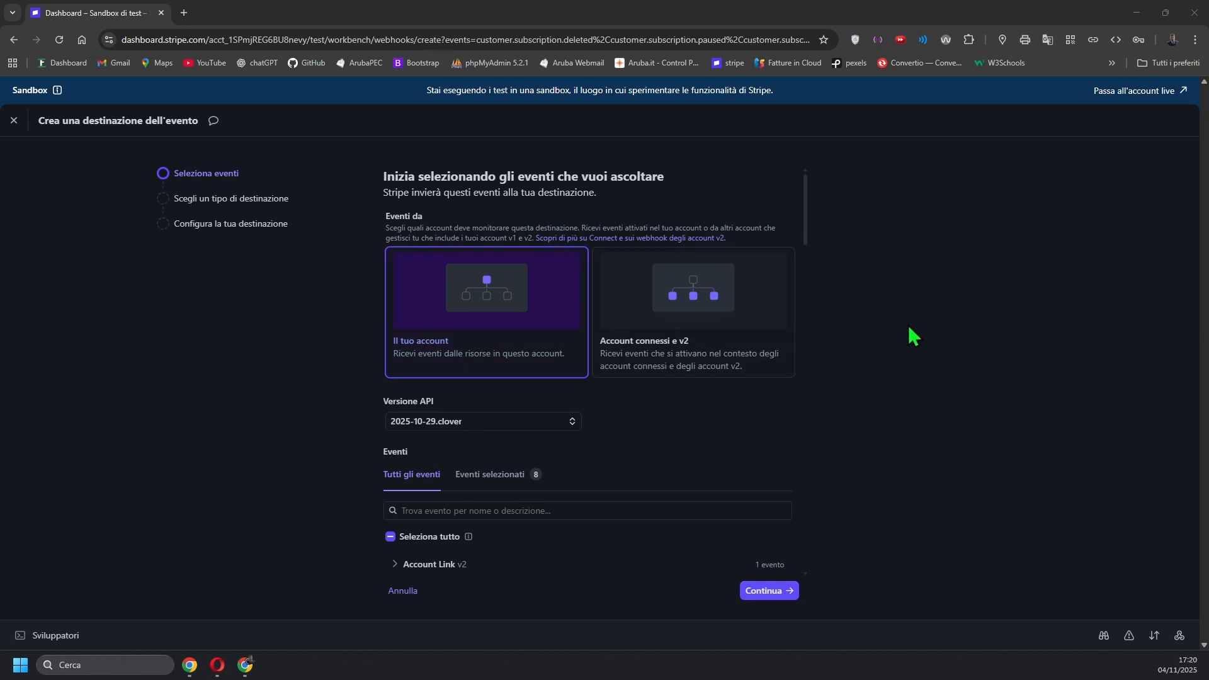
- Examine which events in the Customer group are selected for the new destination, especially the customer.subscription events
scroll(764, 397, "down", 7)
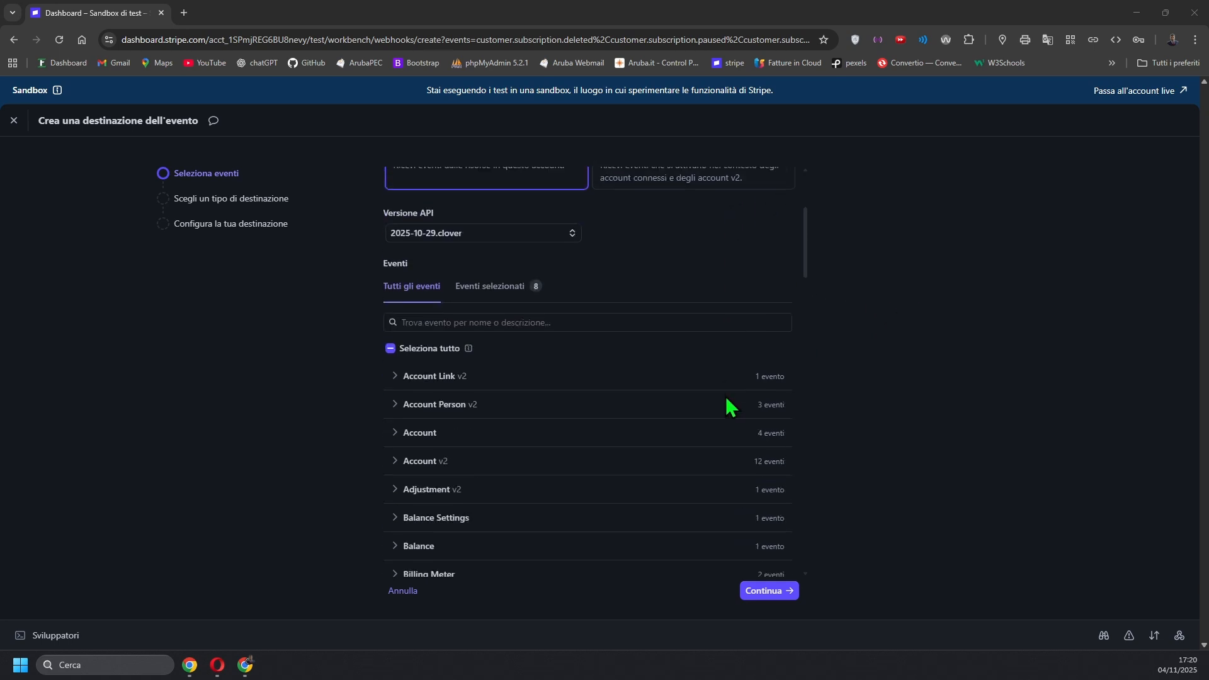
scroll(567, 384, "down", 1)
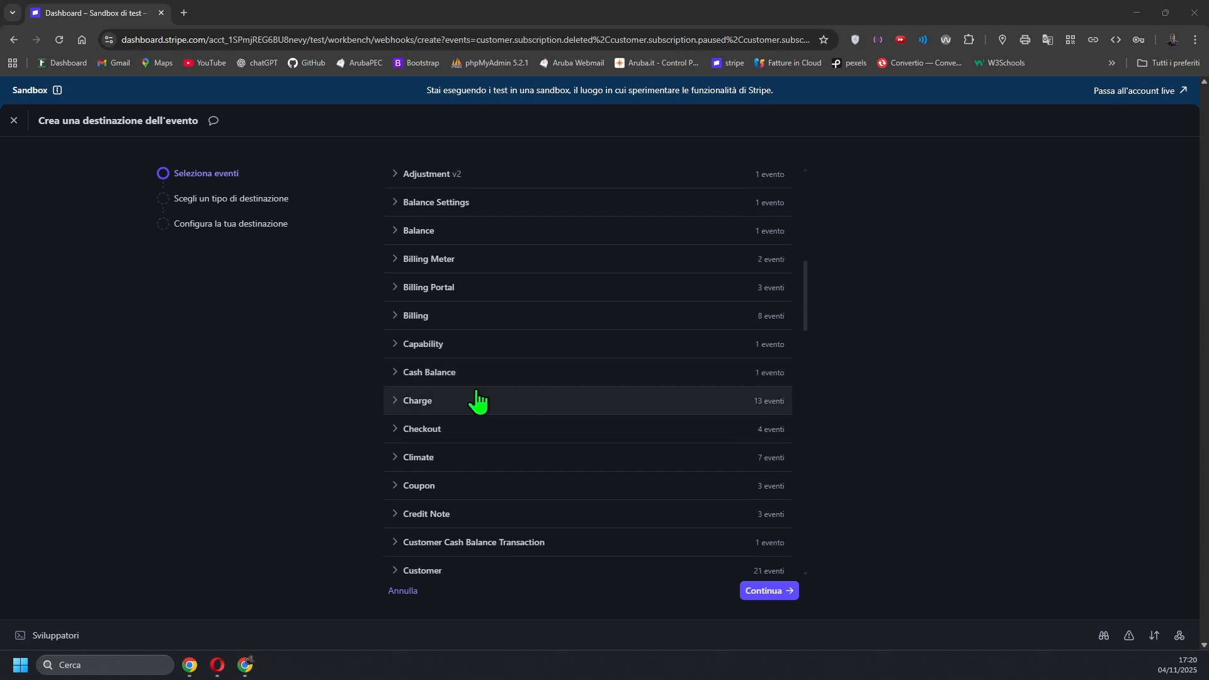
scroll(472, 403, "down", 1)
scroll(406, 444, "down", 1)
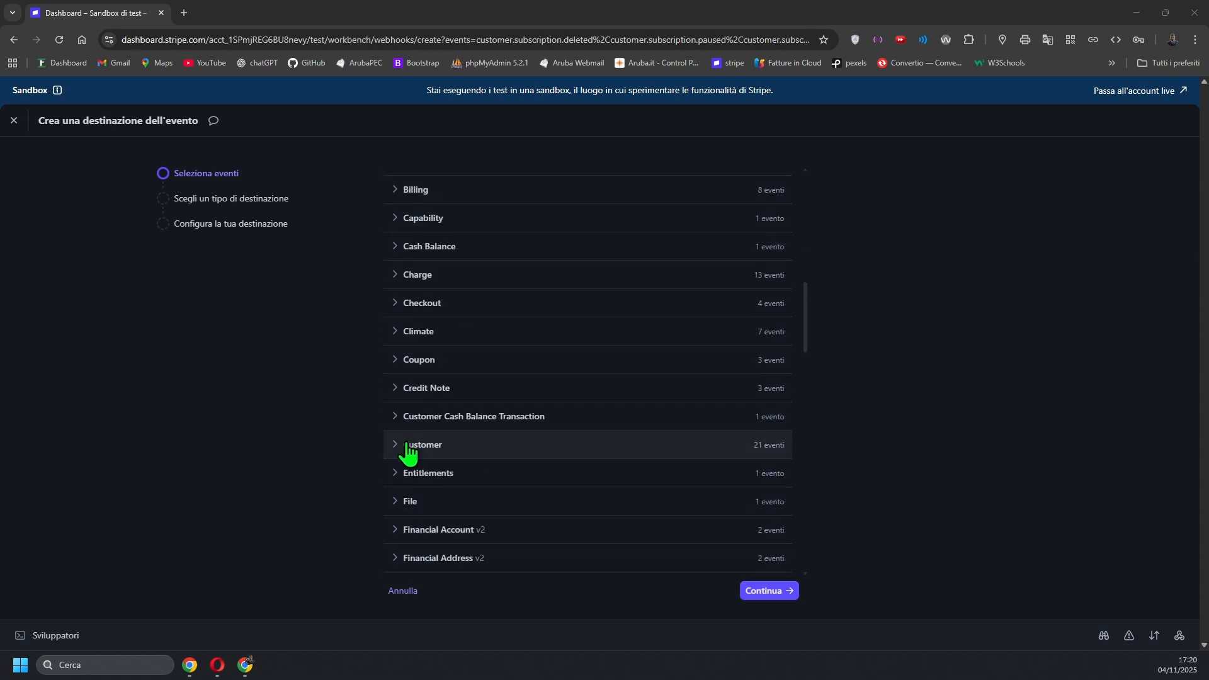
left_click(410, 446)
scroll(410, 454, "down", 4)
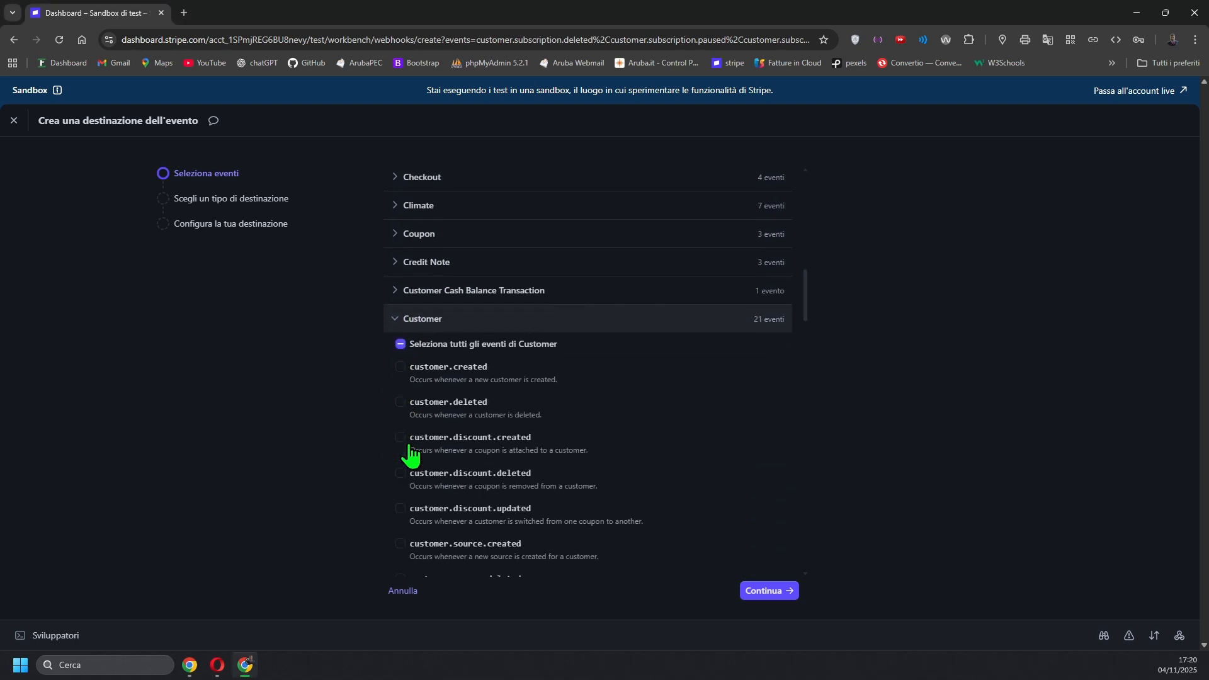
scroll(411, 454, "down", 2)
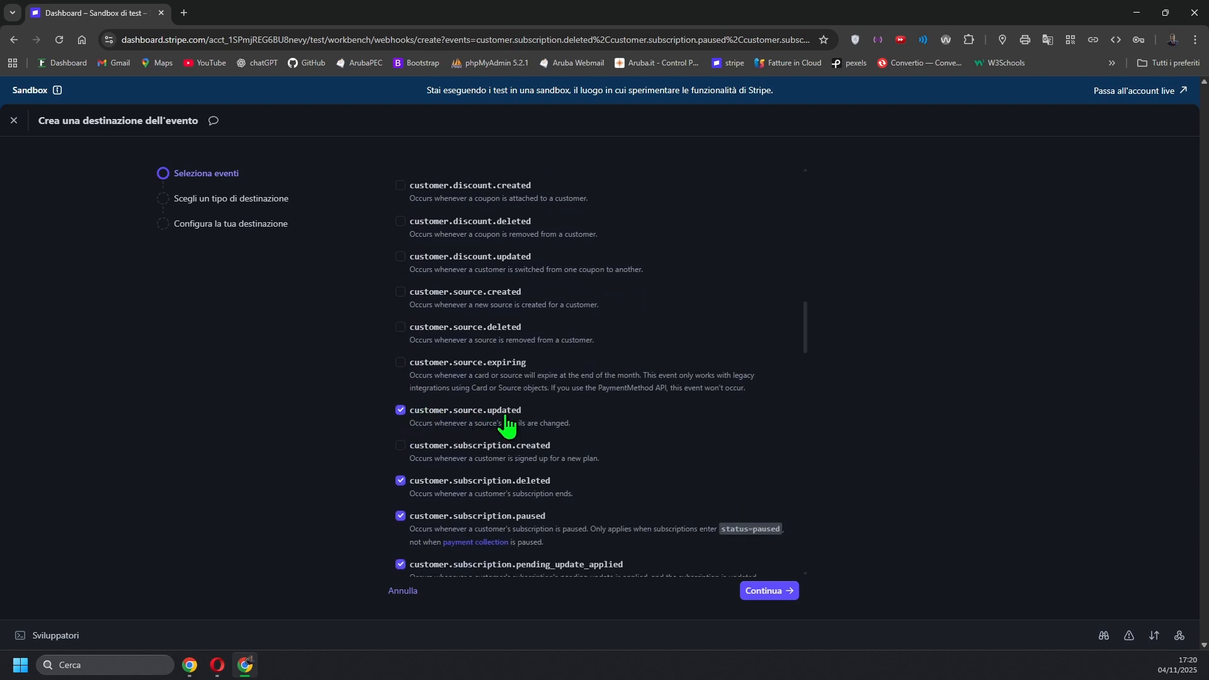
scroll(497, 425, "down", 2)
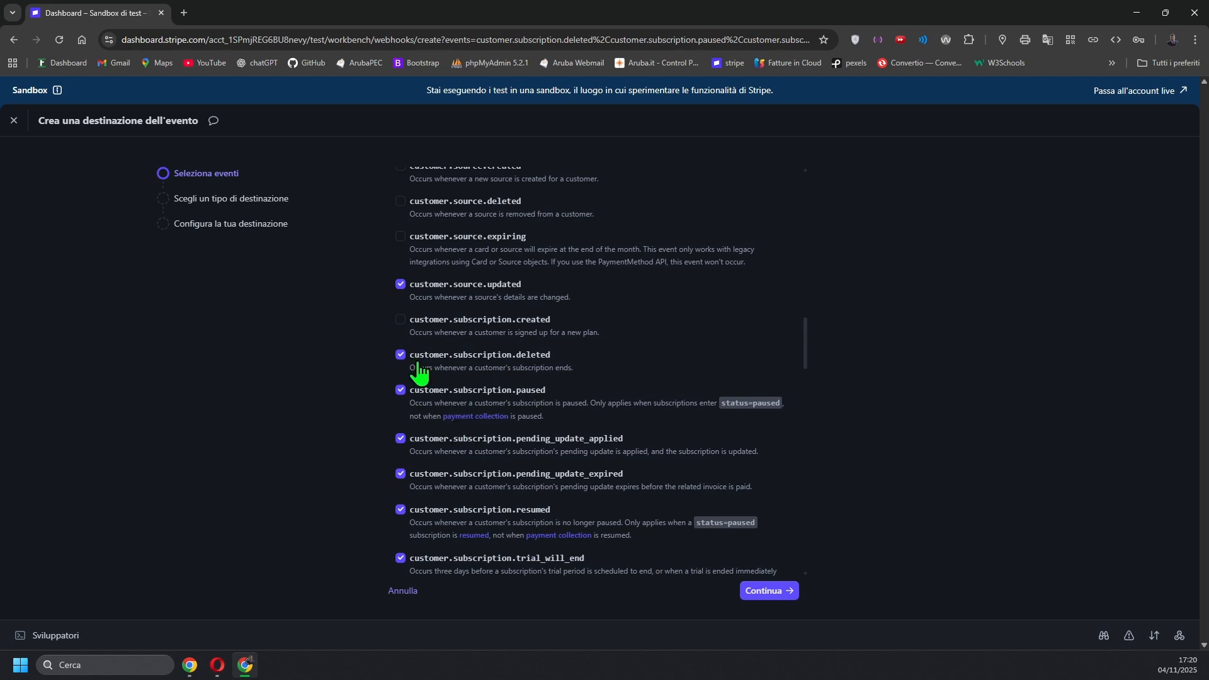
scroll(556, 366, "down", 1)
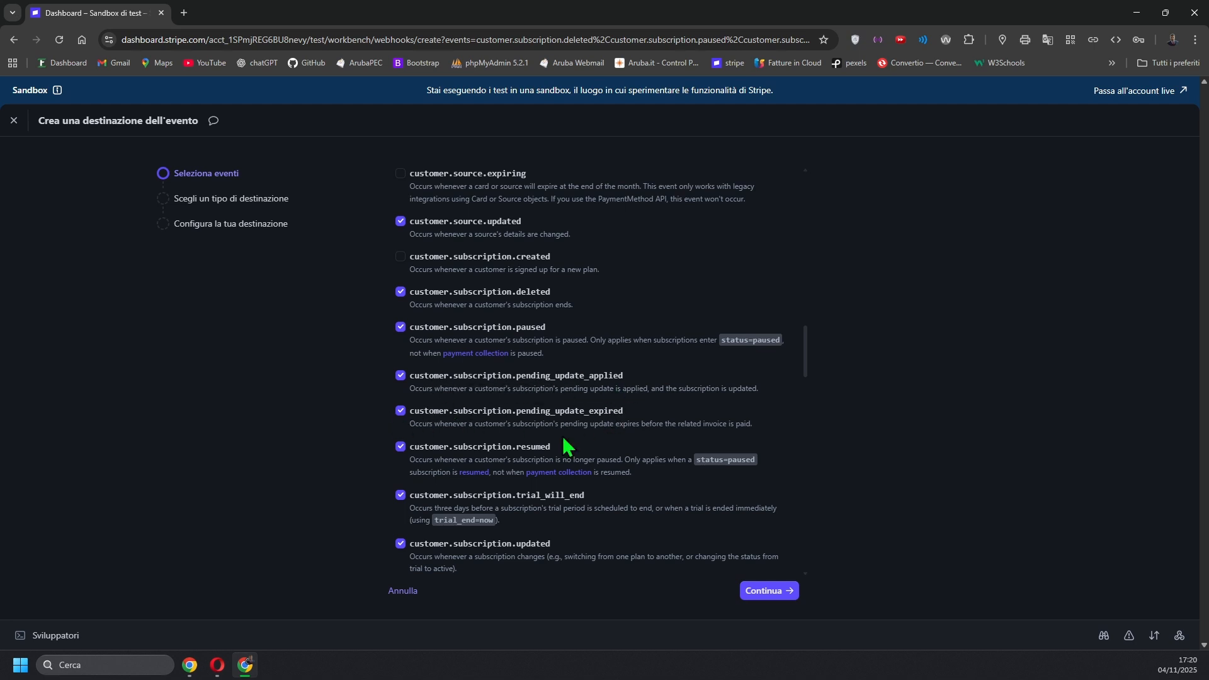
scroll(485, 519, "down", 1)
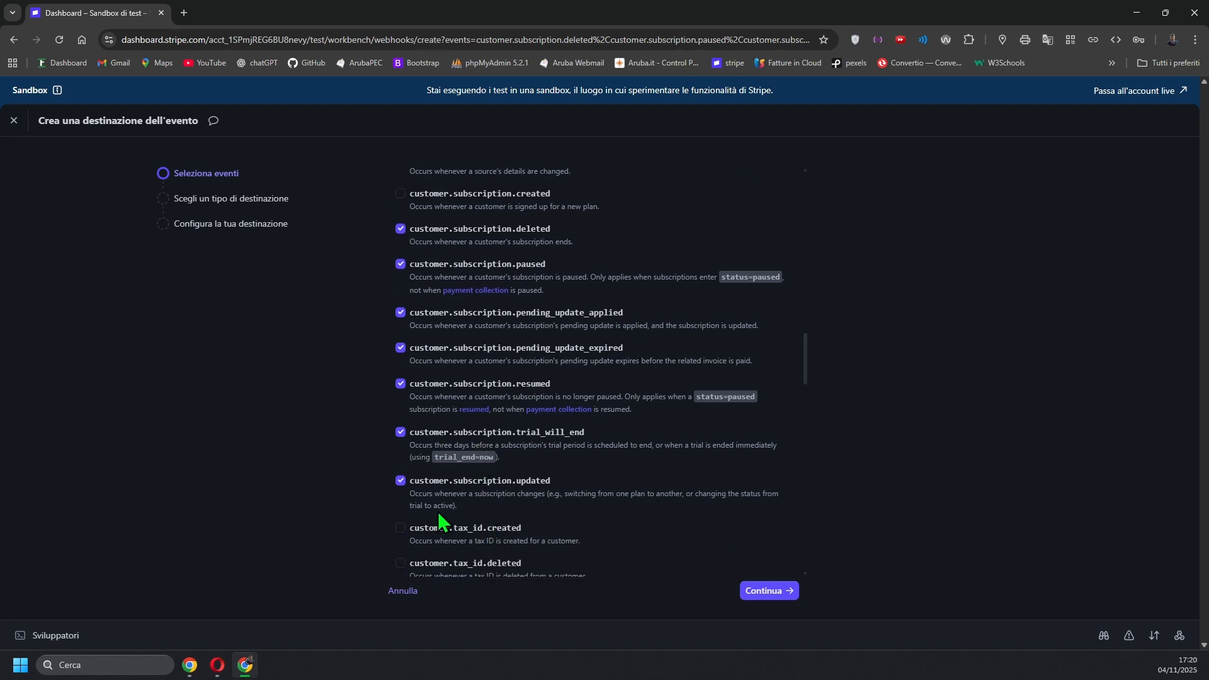
scroll(512, 567, "down", 4)
scroll(513, 488, "up", 4)
scroll(513, 488, "up", 2)
scroll(512, 482, "down", 1)
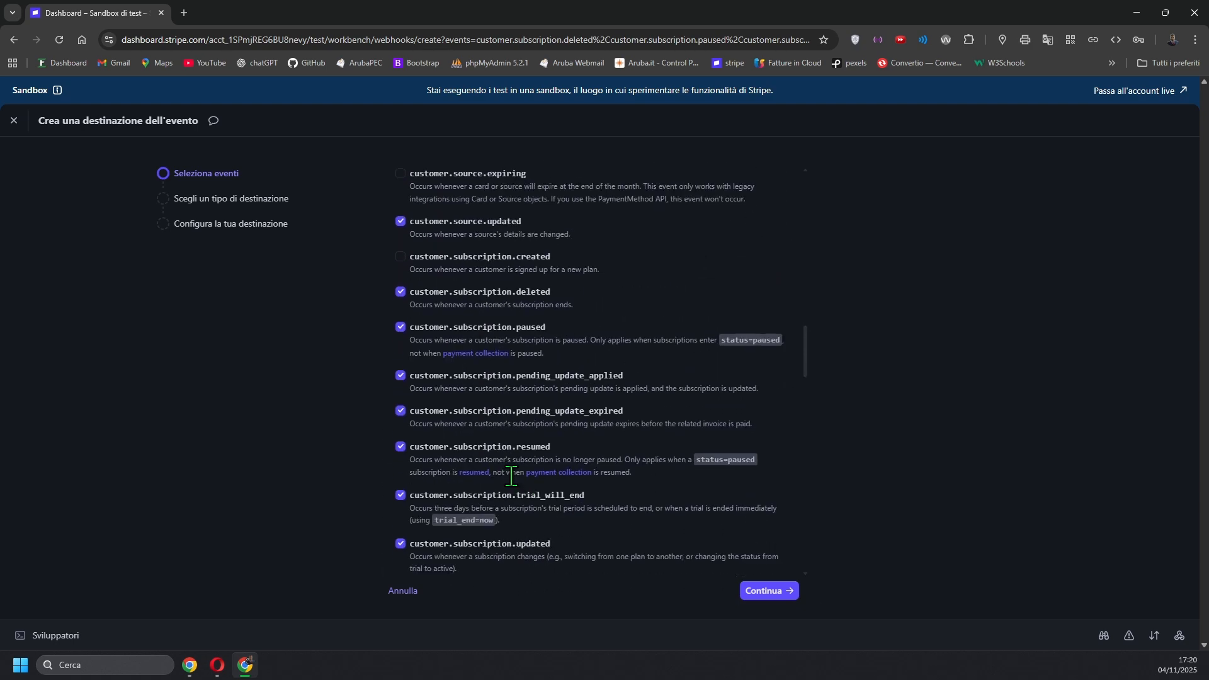
scroll(511, 477, "down", 1)
scroll(511, 485, "up", 1)
left_click(399, 544)
scroll(745, 567, "down", 3)
- Accept the selected events and the webhook endpoint destination type, and name the destination dojo on
left_click(770, 596)
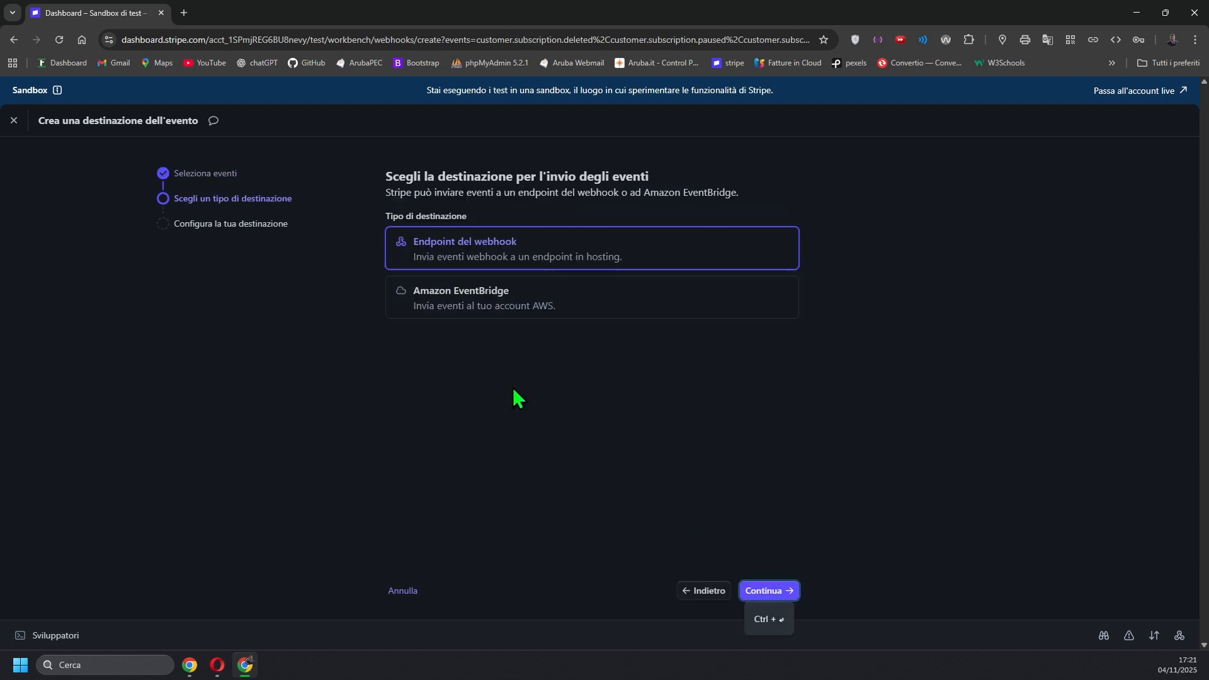
left_click(764, 595)
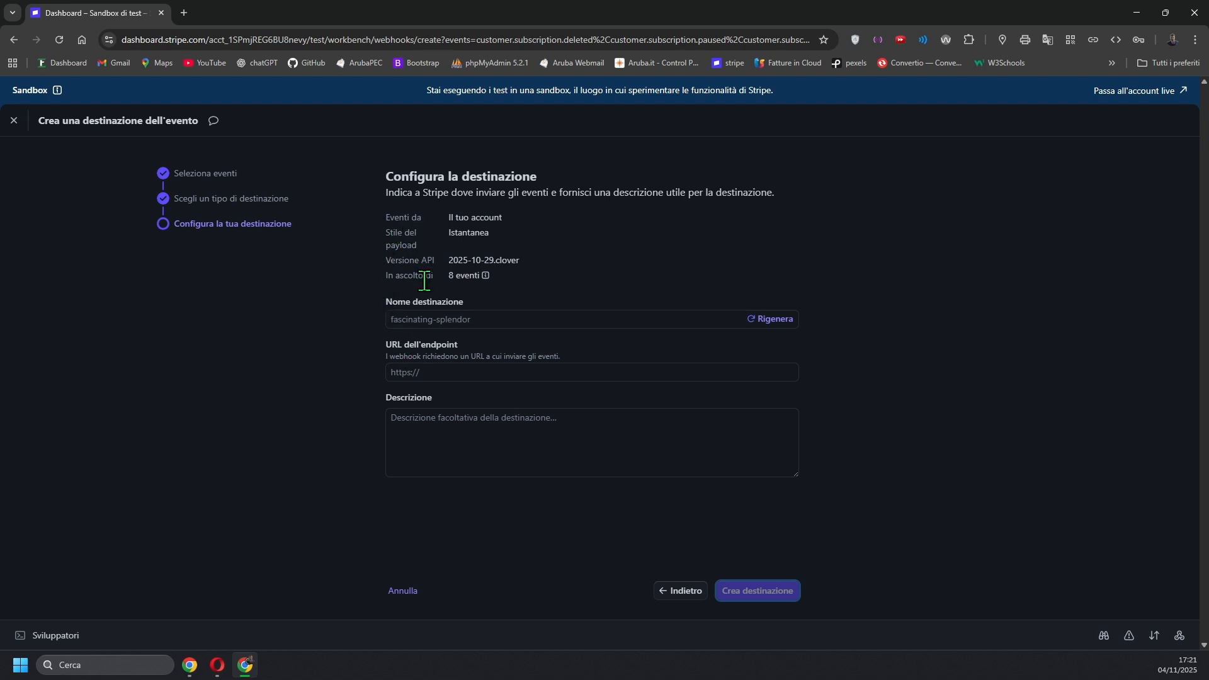
left_click(432, 322)
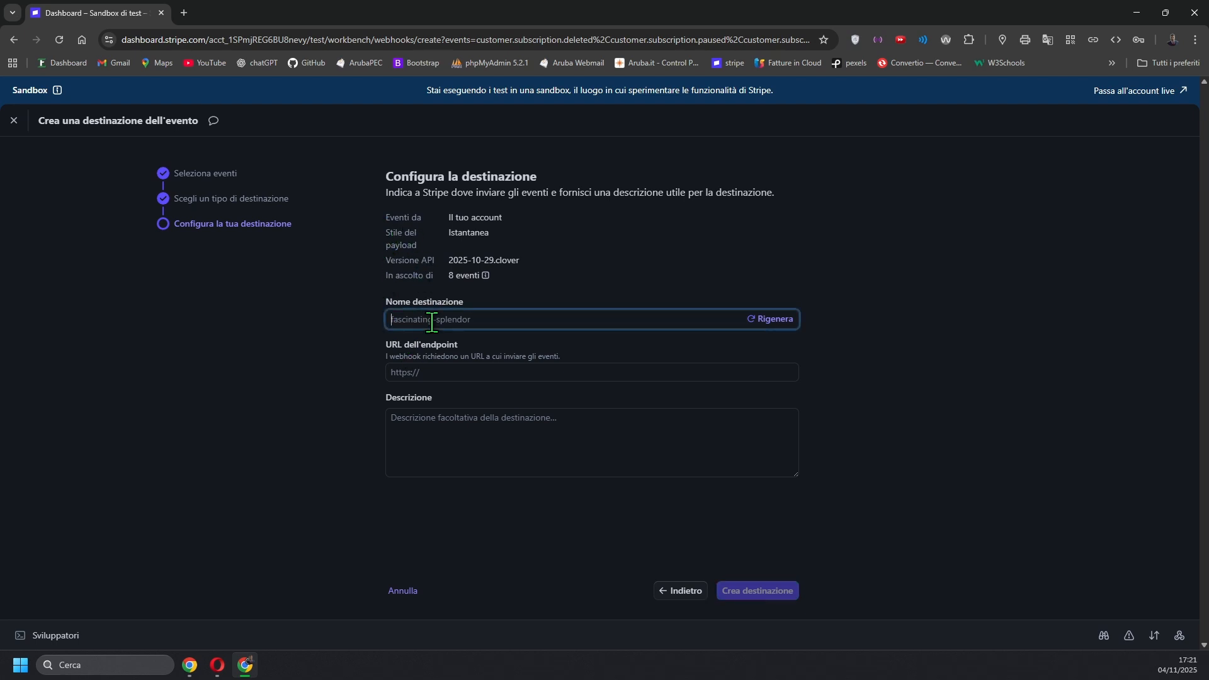
type("dojo on")
left_click(188, 674)
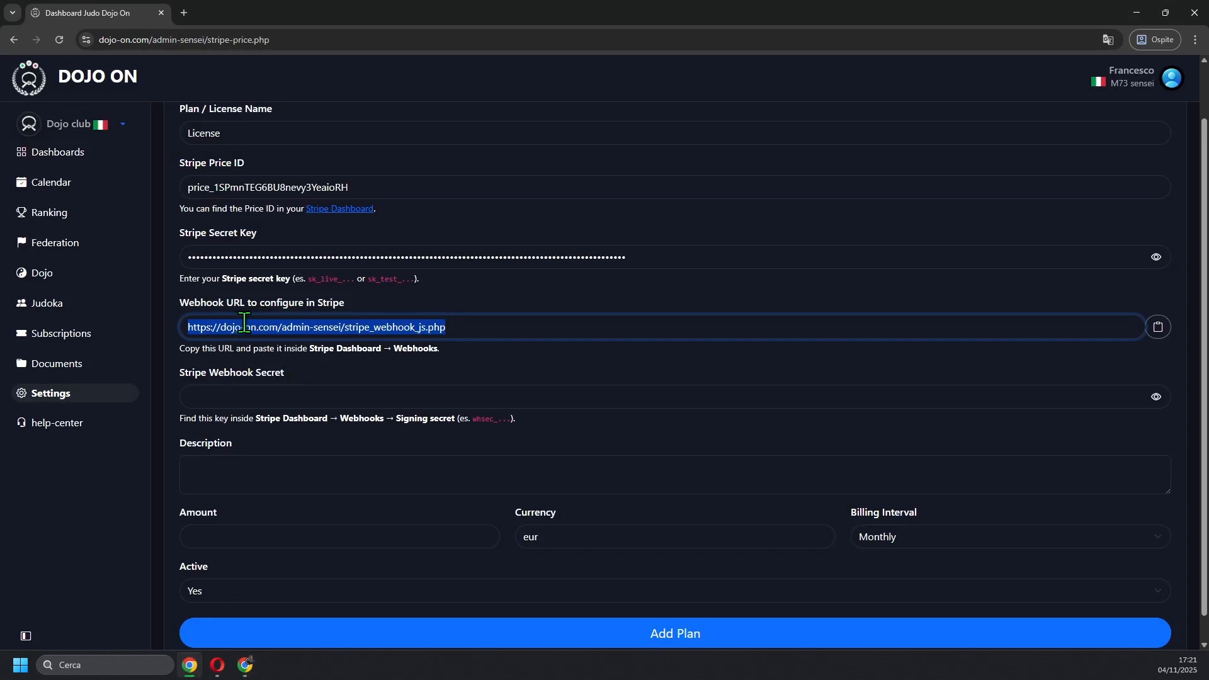
left_click(1154, 334)
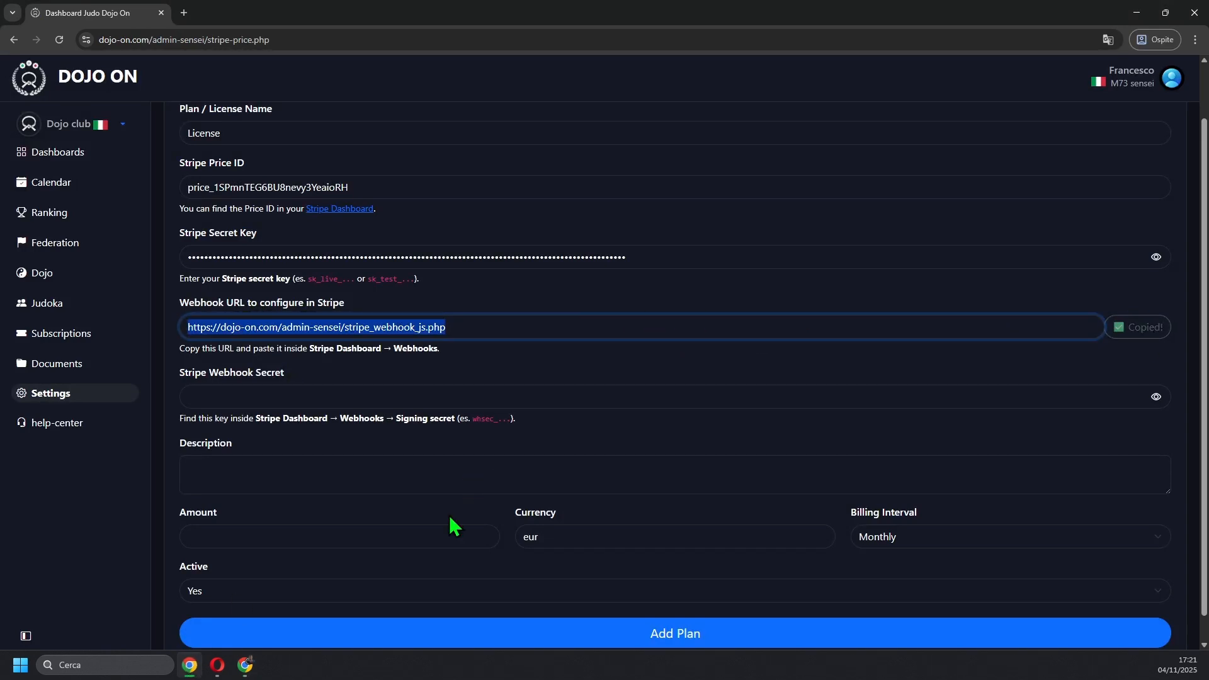
left_click(245, 666)
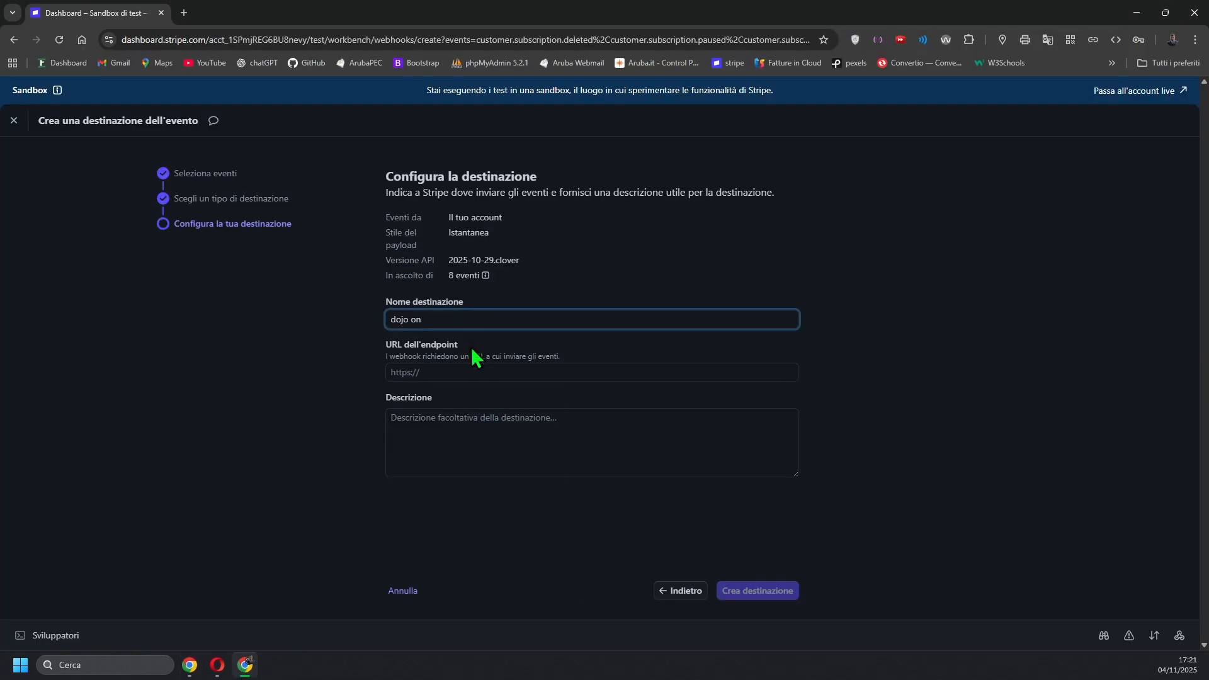
left_click(434, 372)
key("ctrl+v")
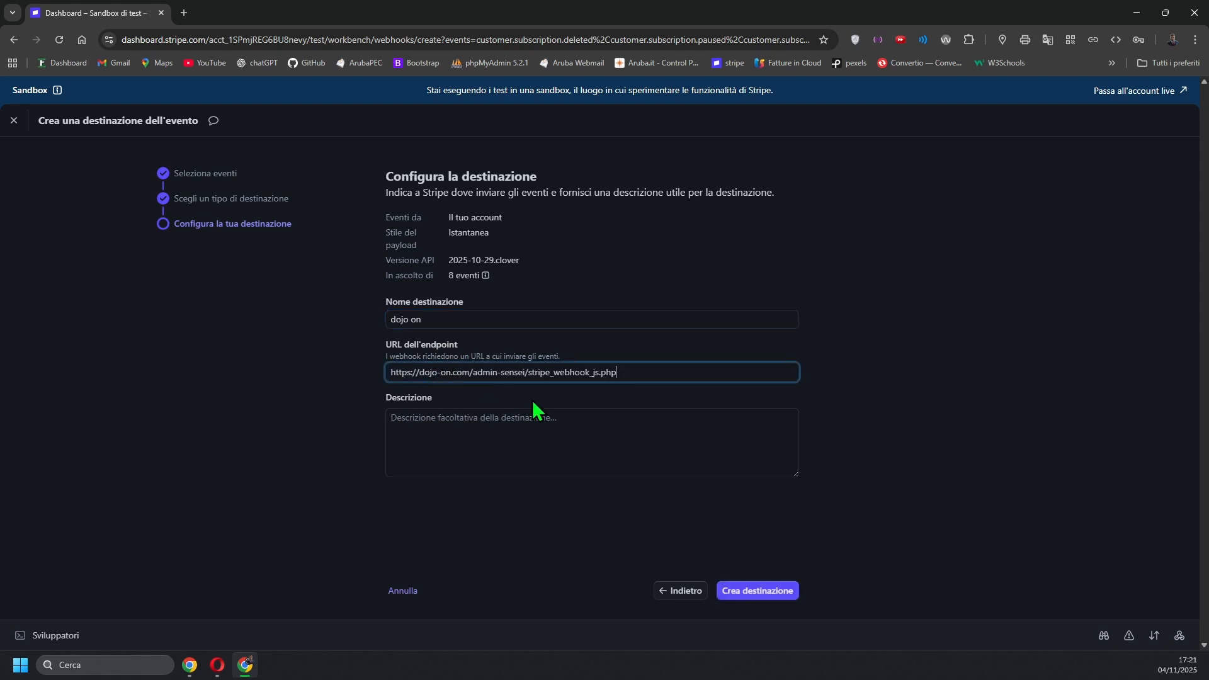
left_click(747, 595)
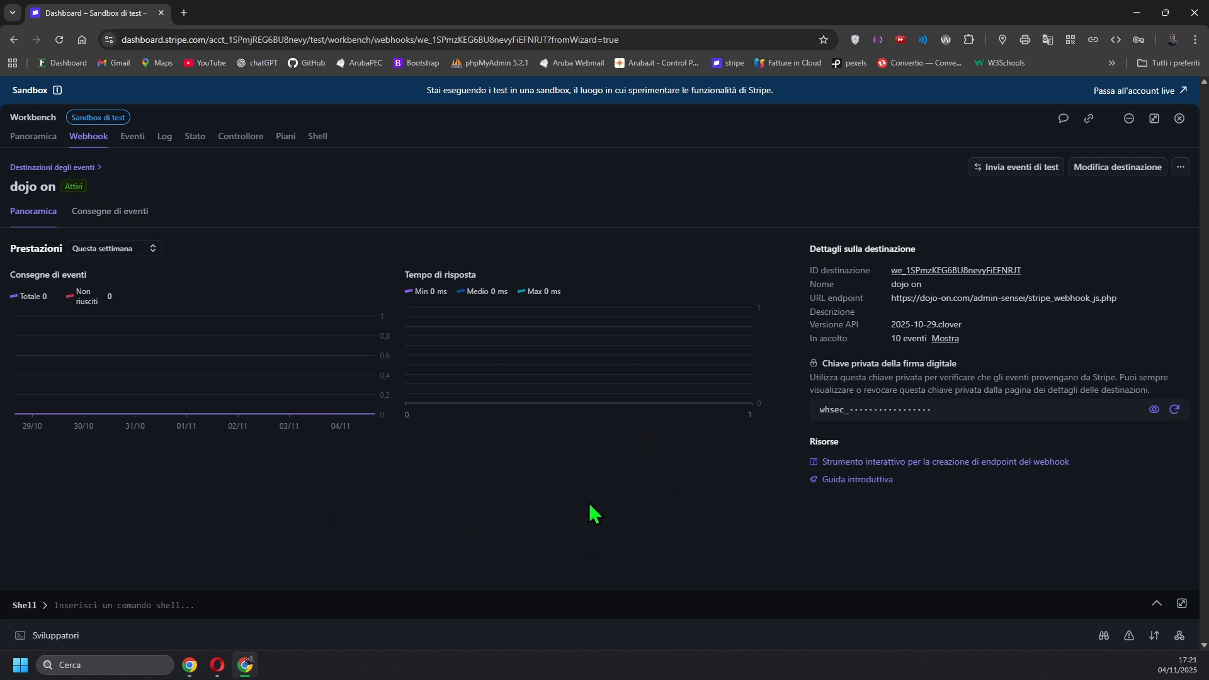
- Reveal and copy the signing secret of Stripe's dojo on destination and paste it into Dojo On's Stripe Webhook Secret field
left_click(190, 665)
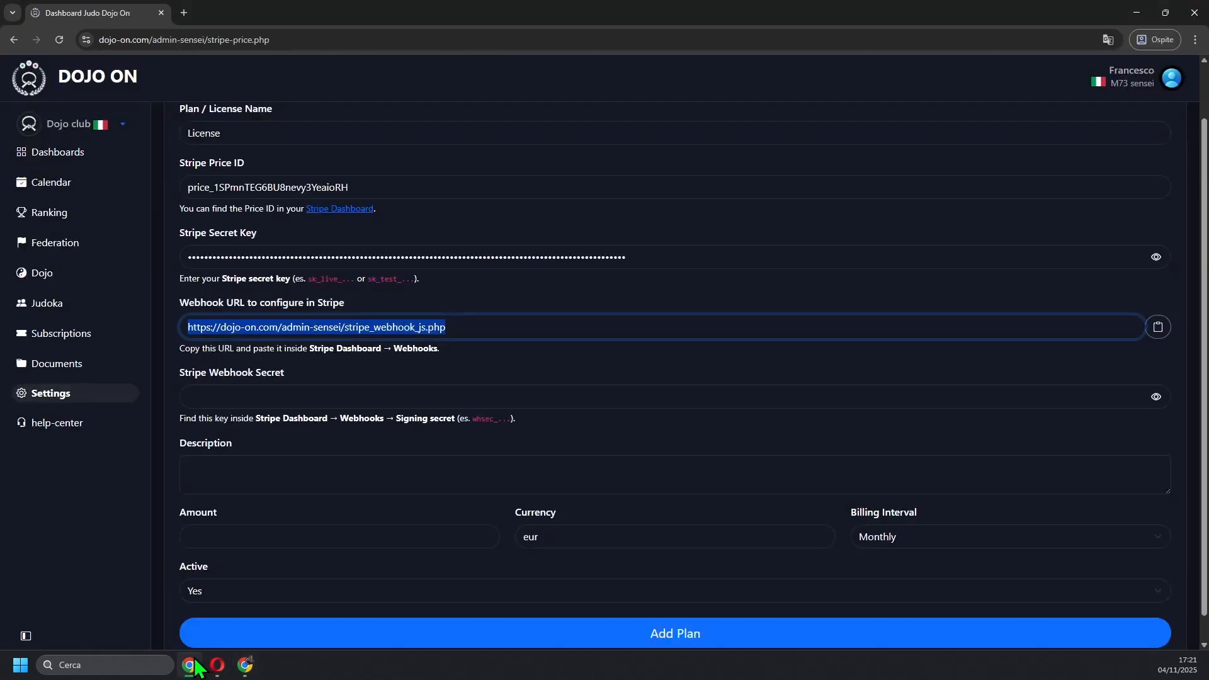
left_click(205, 398)
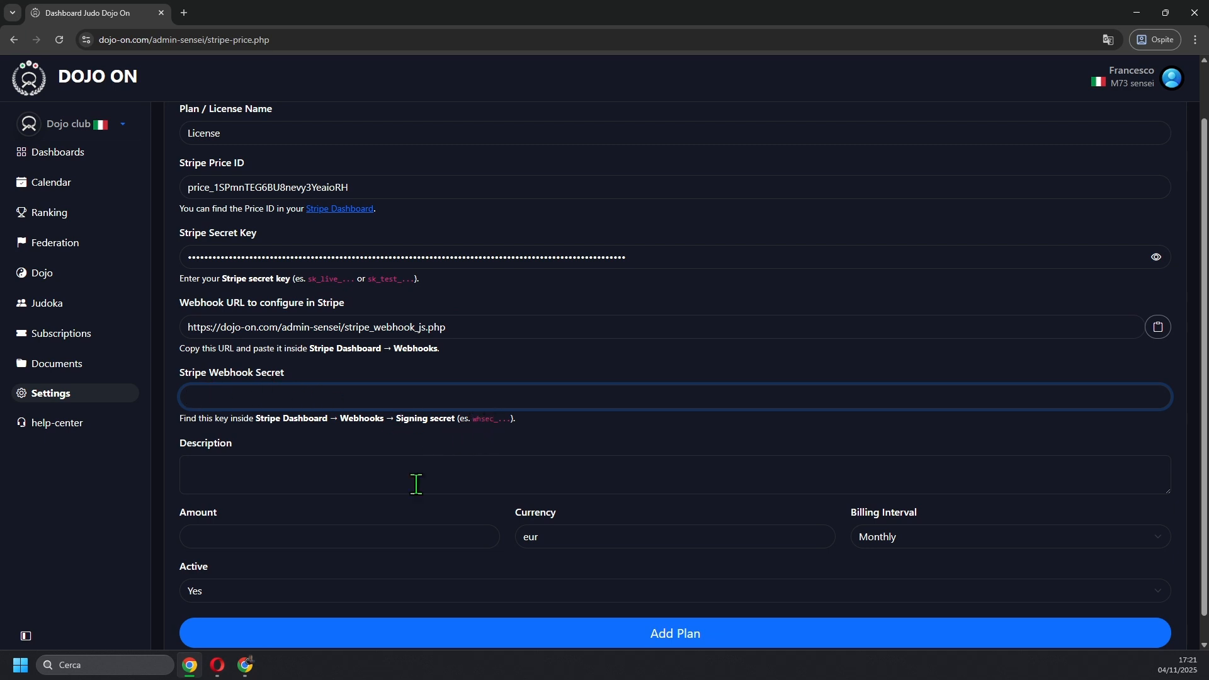
left_click(245, 665)
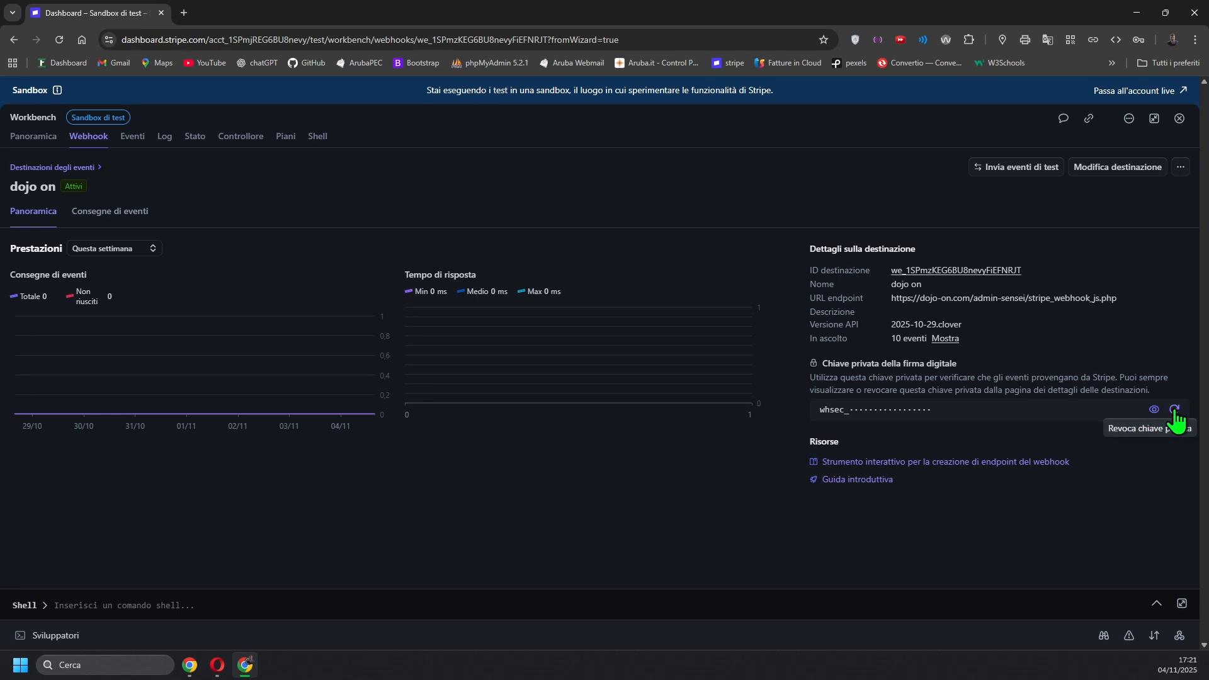
double_click(838, 410)
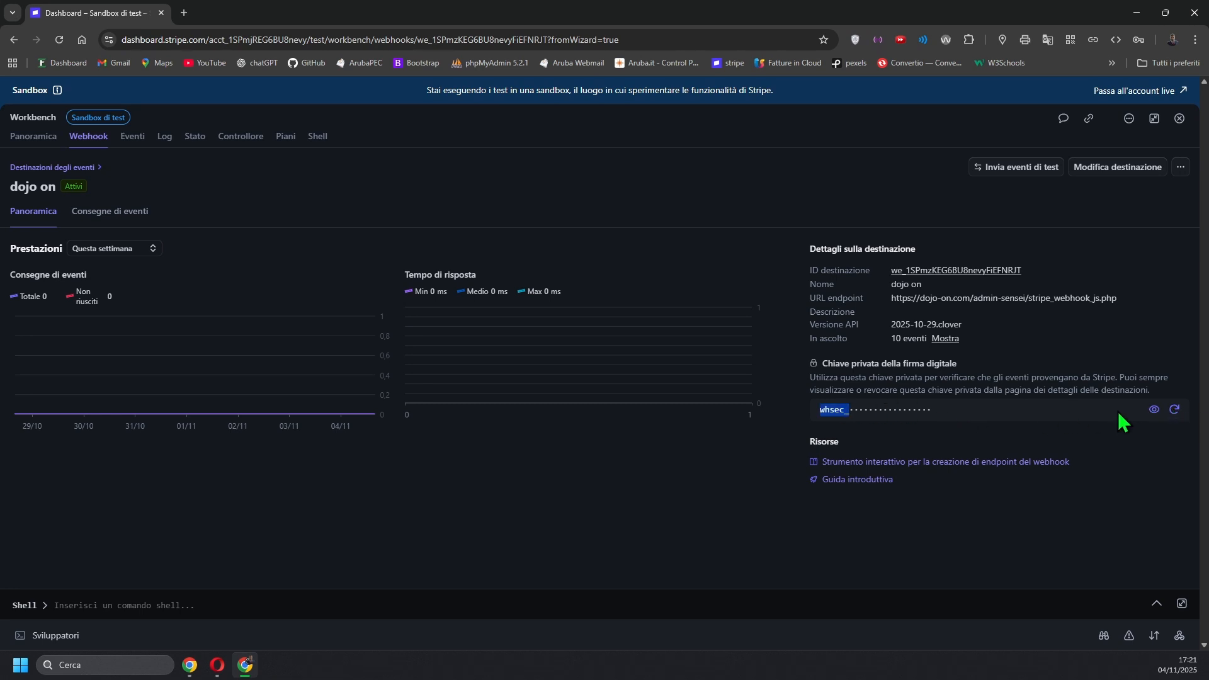
left_click(1155, 409)
right_click(852, 413)
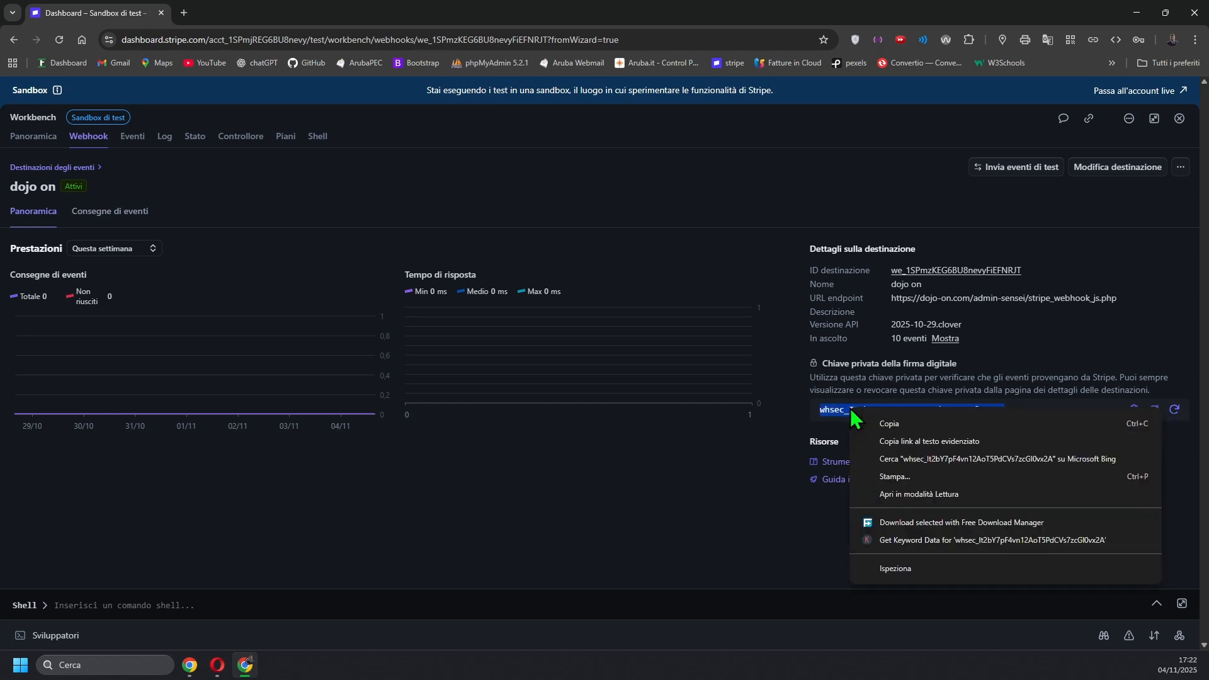
left_click(880, 426)
key("alt+Tab")
right_click(217, 398)
left_click(238, 254)
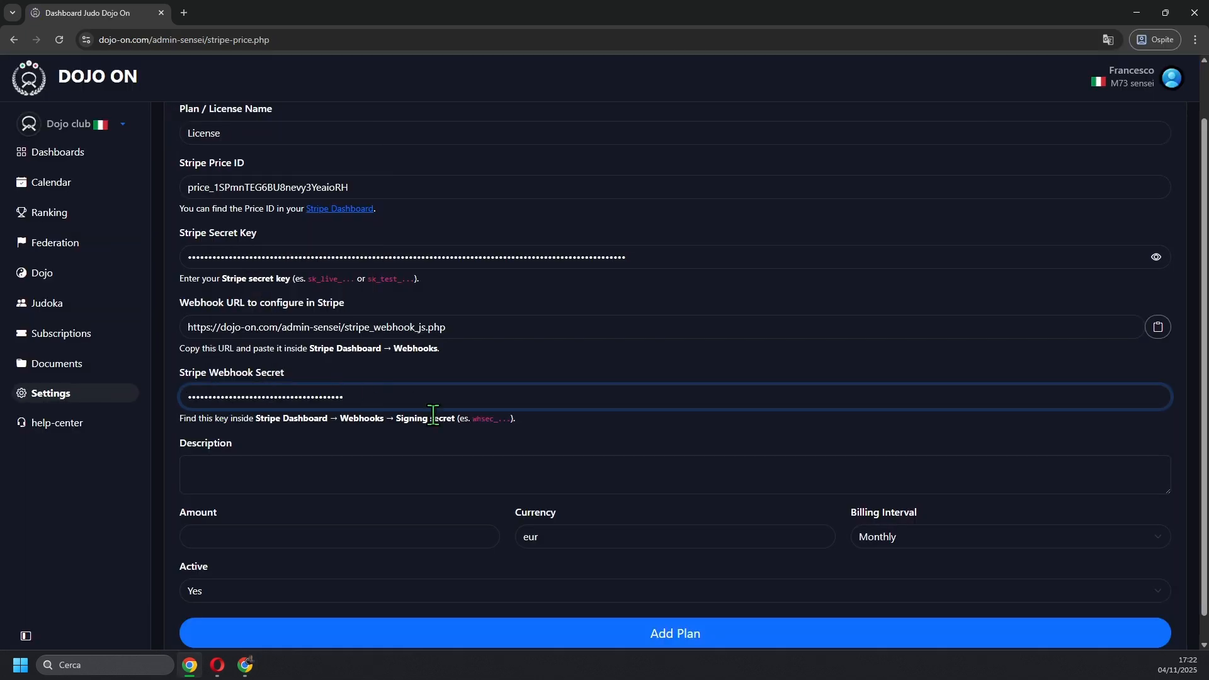
- Copy the plan name License into the plan's description
left_click(217, 467)
double_click(206, 129)
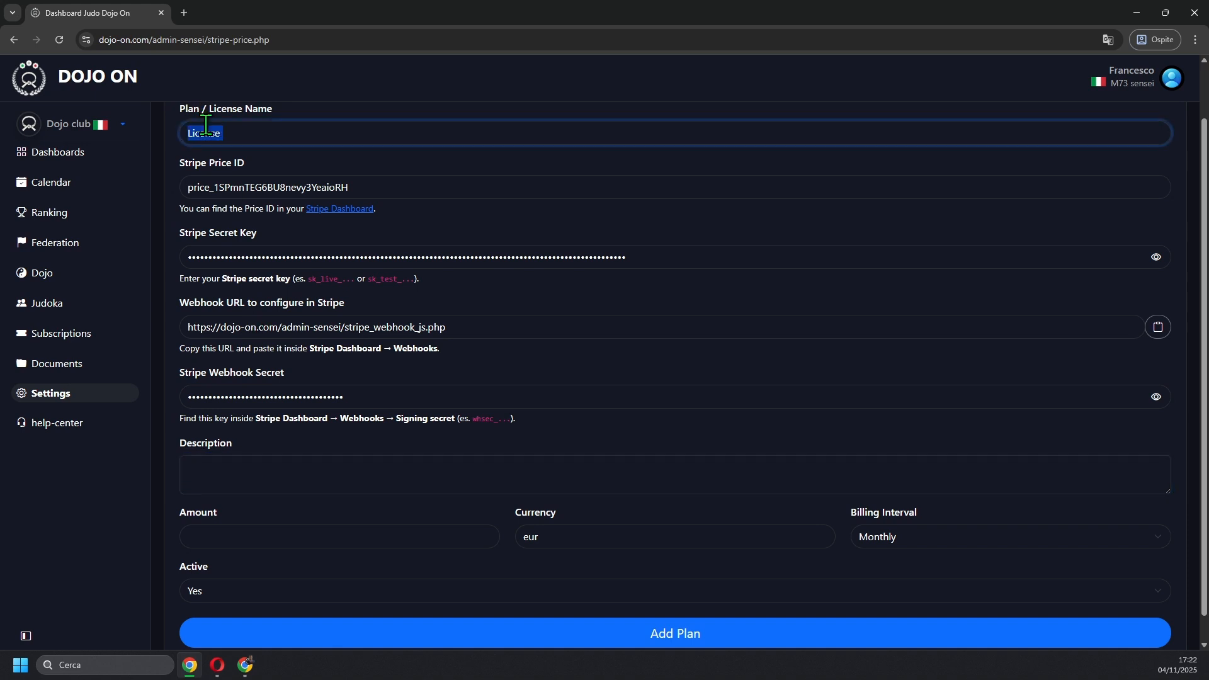
key("ctrl+c")
left_click(197, 470)
key("ctrl+v")
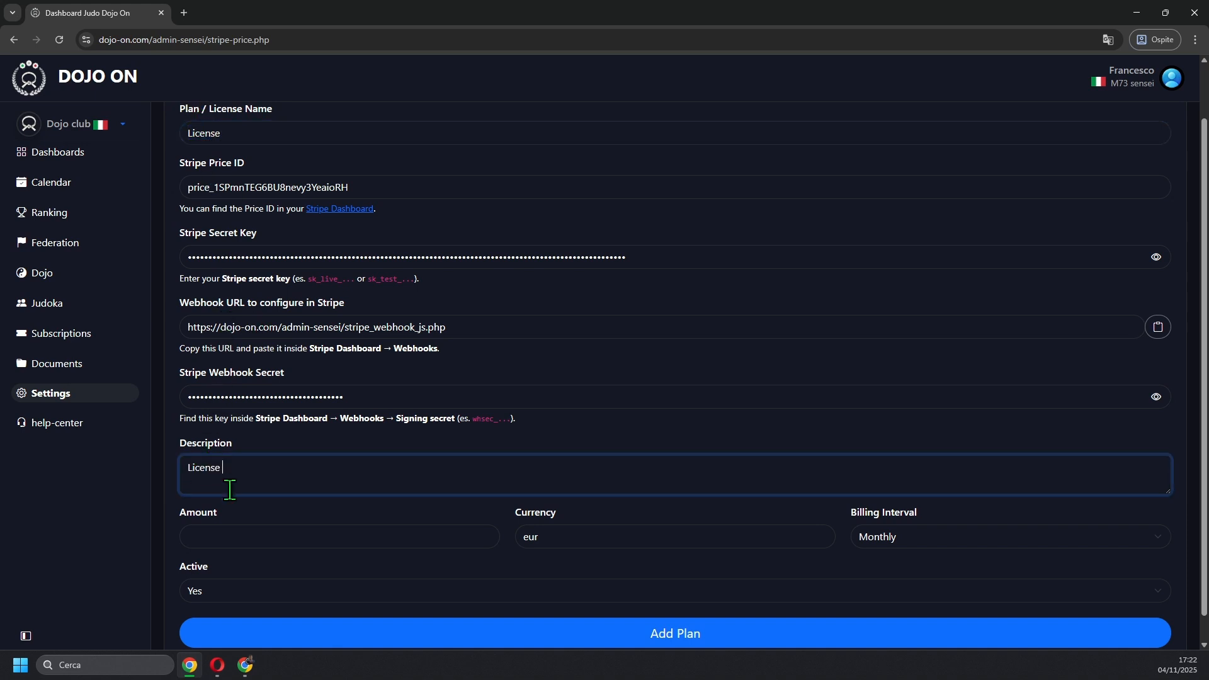
- Set the plan amount to 30 and add the plan to the Lesson ticket settings
left_click(211, 536)
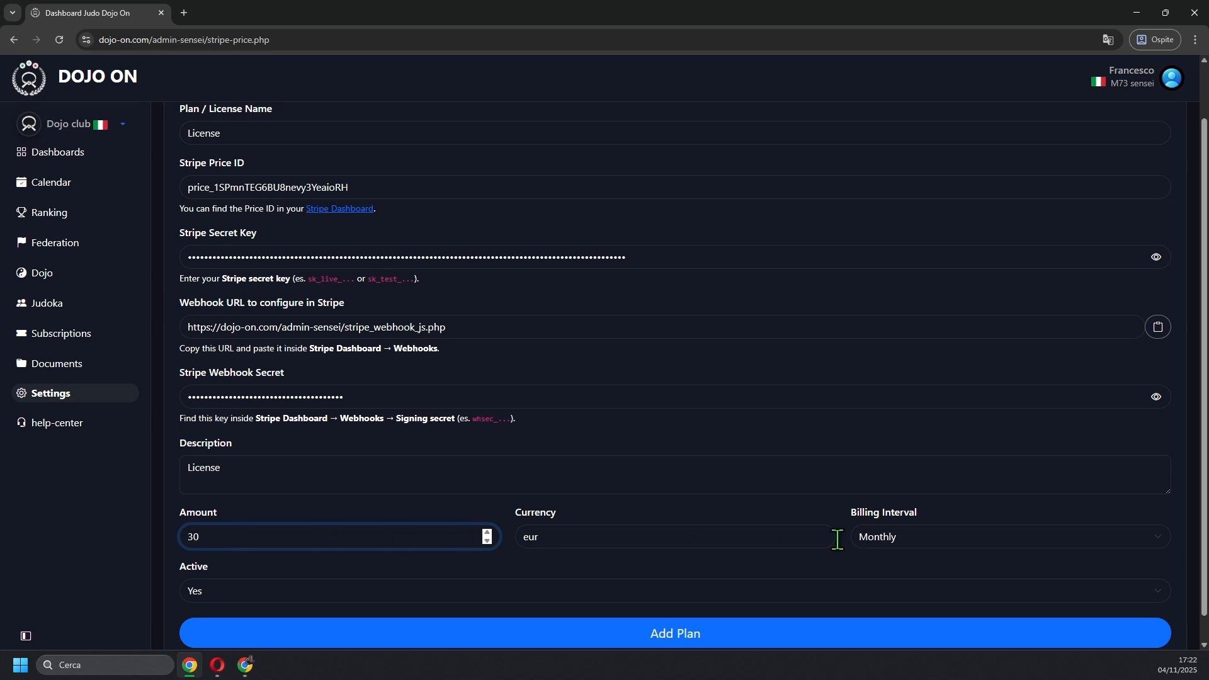
scroll(554, 570, "down", 1)
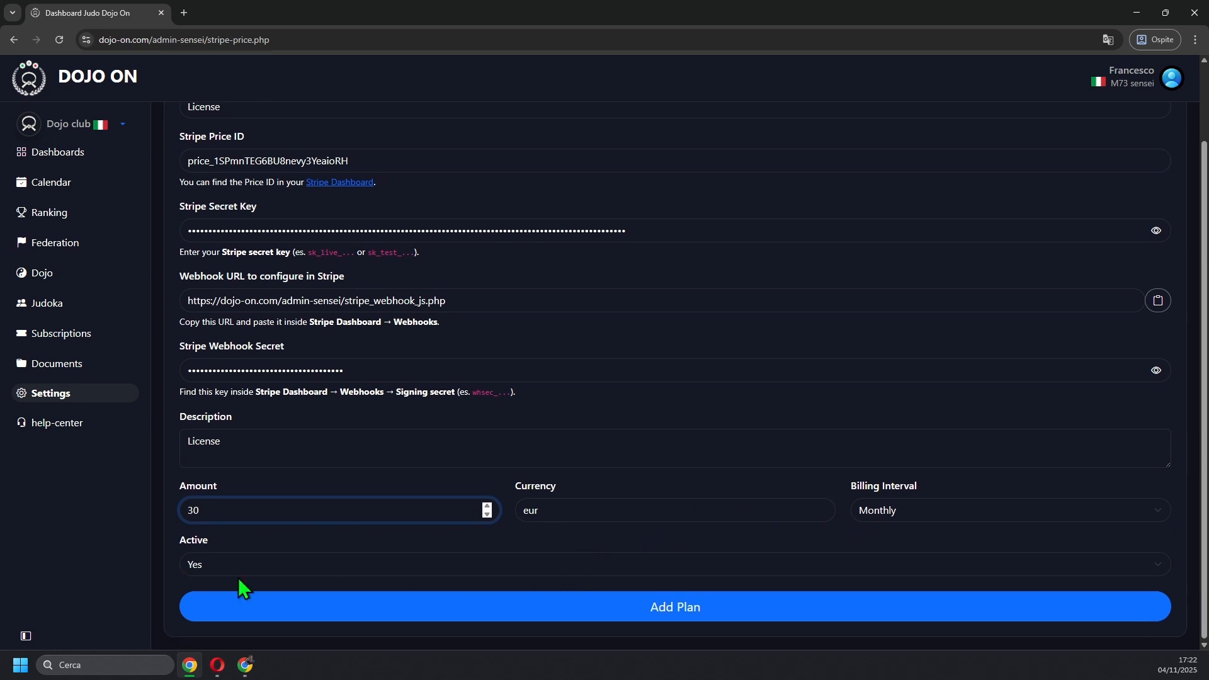
left_click(551, 611)
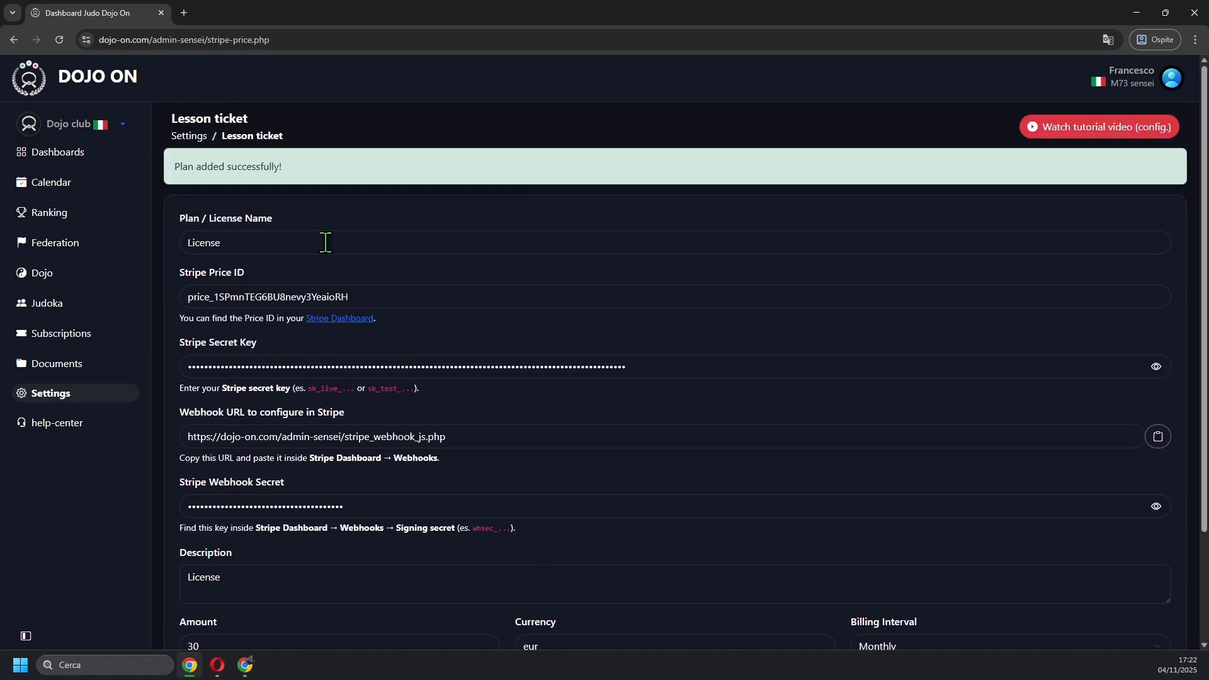
left_click_drag(174, 166, 303, 169)
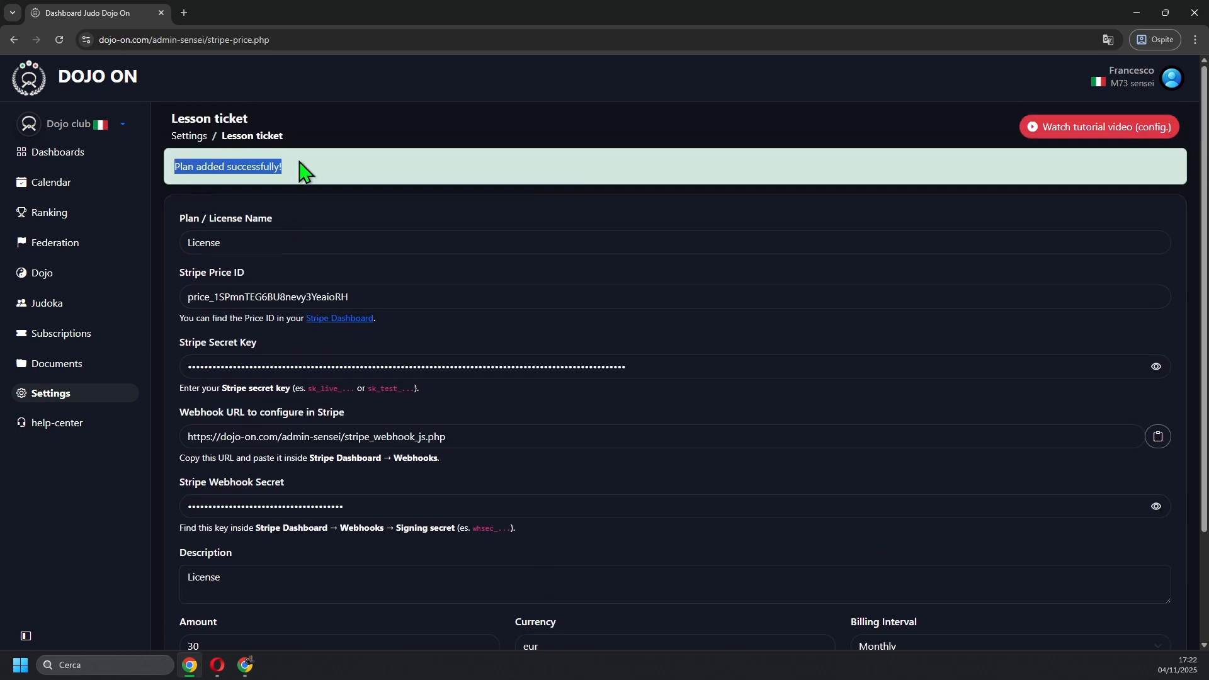
left_click(330, 180)
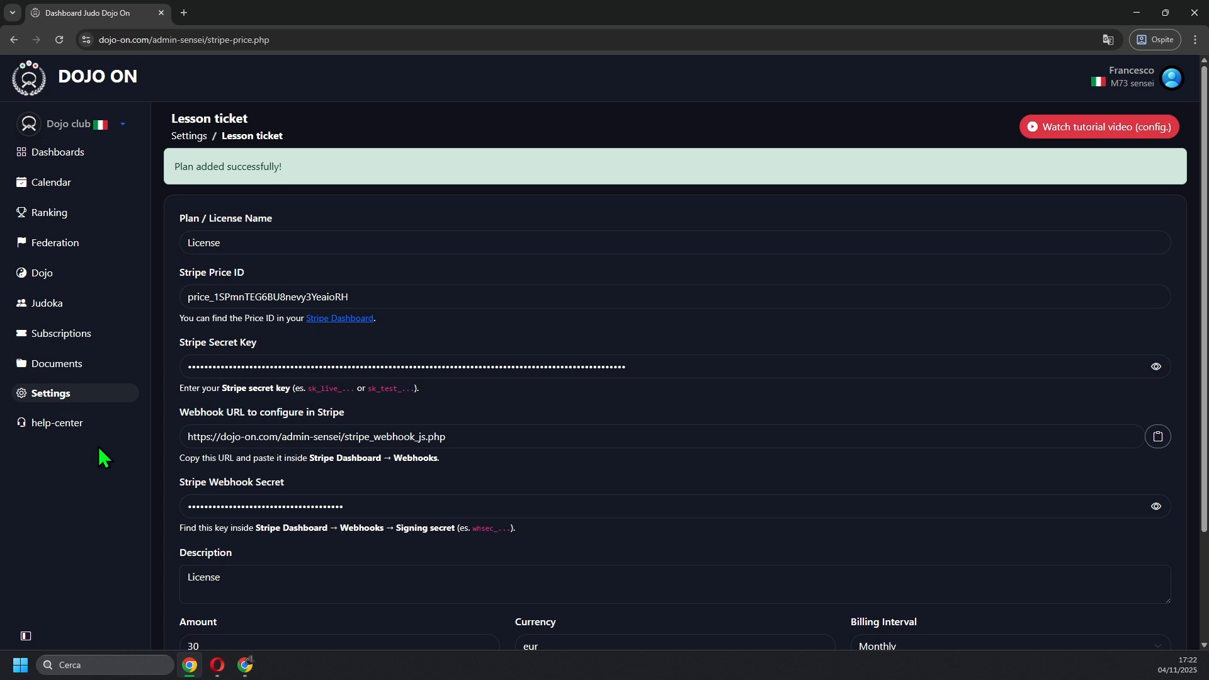
- Check the sensei's Subscriptions page, switch to the judoka's account in Opera and start activating the monthly lesson ticket subscription
left_click(94, 339)
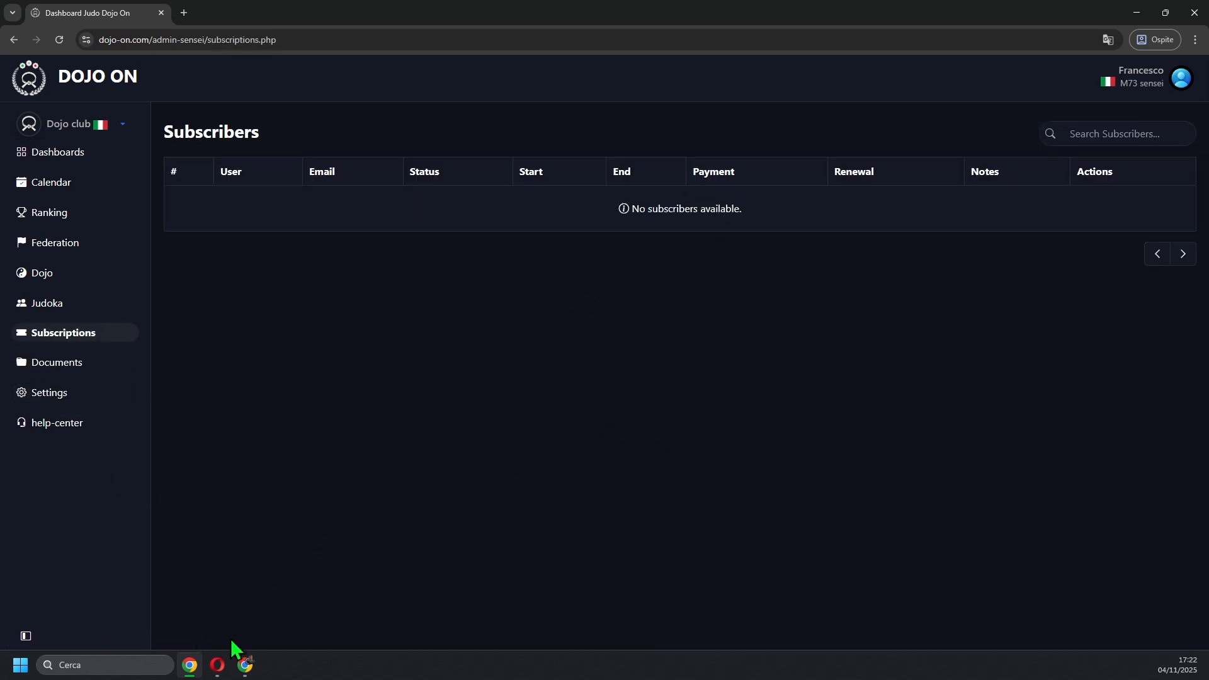
left_click(217, 666)
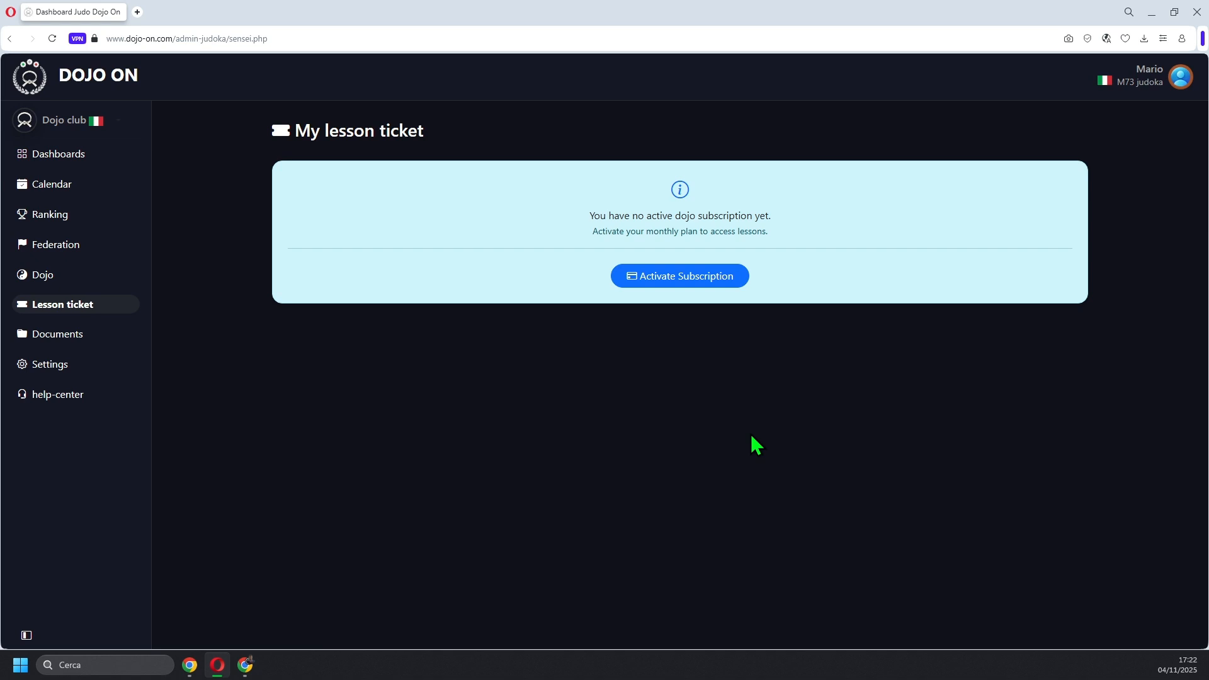
left_click(696, 281)
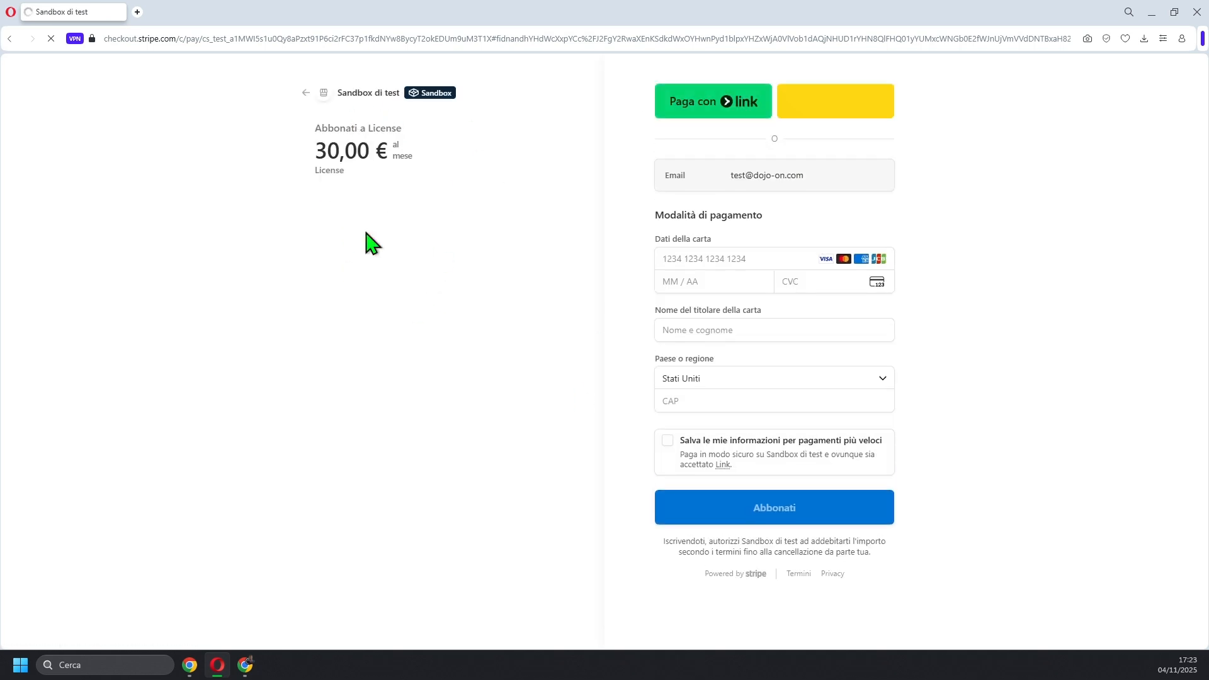
- Fill in the test card number, expiry date, CVC and cardholder name in the Stripe checkout
left_click(678, 258)
type("4242")
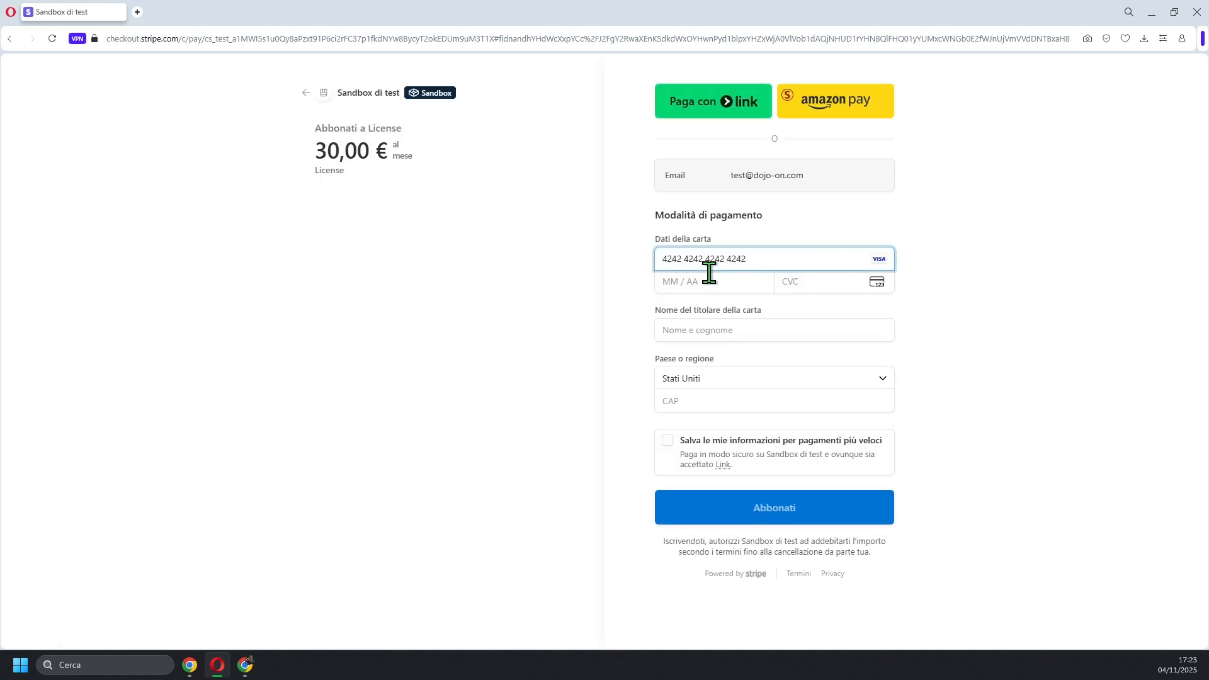
type("4242424242420229123")
left_click(787, 330)
type("frank")
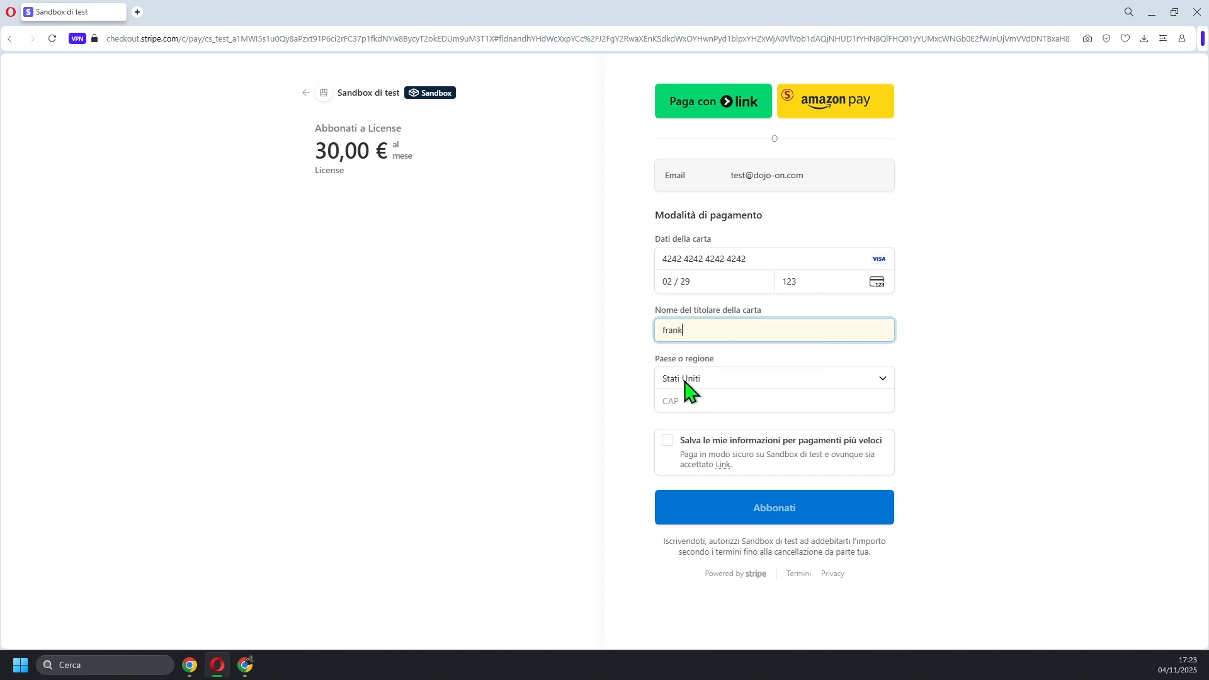
- Choose the billing country in the Stripe checkout and submit the subscription
left_click(686, 383)
scroll(695, 305, "up", 20)
scroll(693, 307, "down", 7)
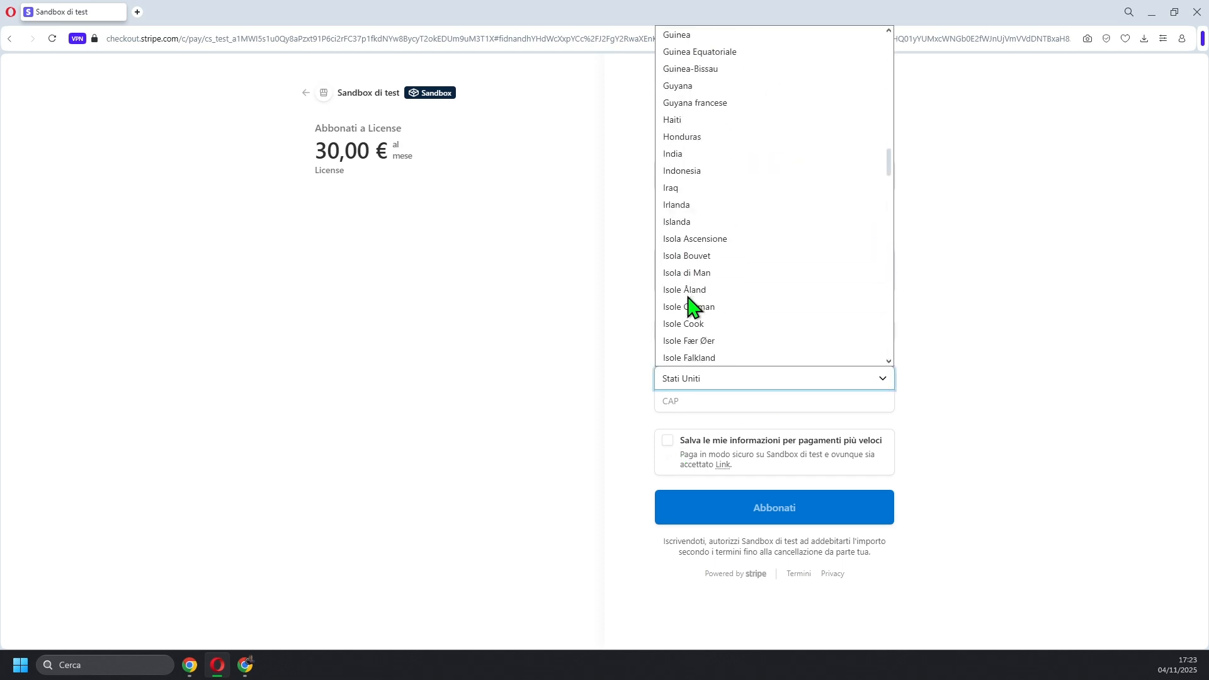
scroll(687, 299, "down", 2)
left_click(699, 345)
left_click(713, 481)
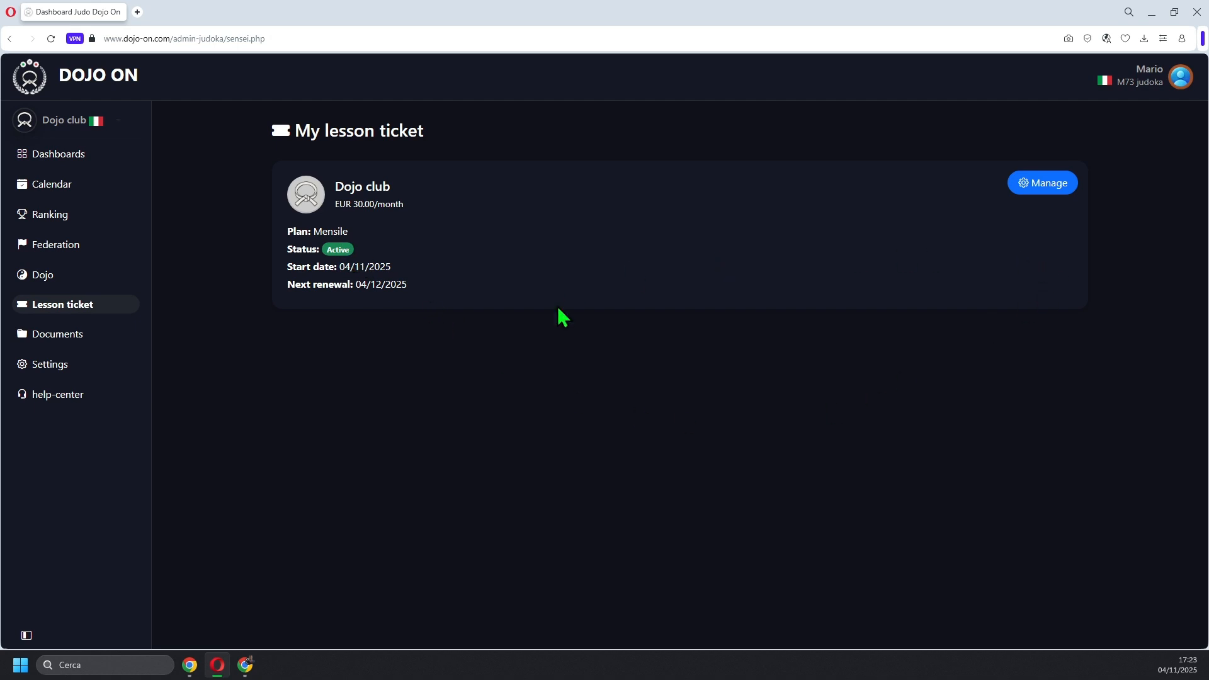
- Reload the sensei's Subscribers list in Chrome to check the new subscription, and return to the judoka's lesson ticket in Opera
left_click(190, 667)
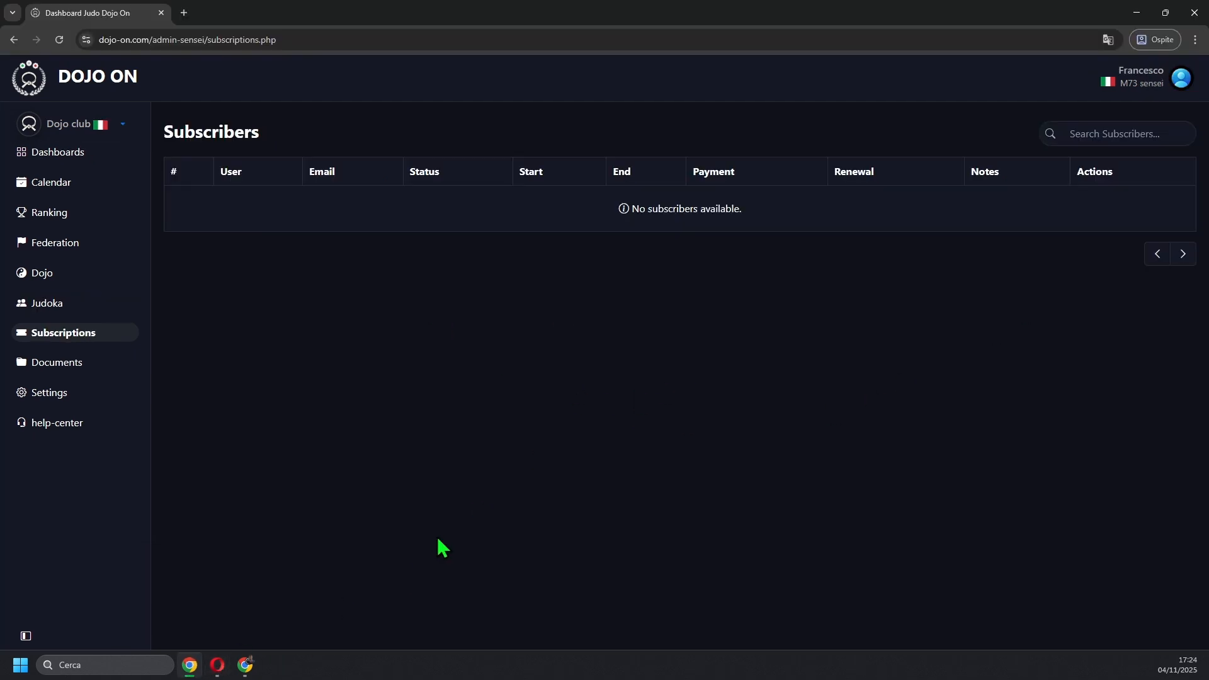
left_click(59, 39)
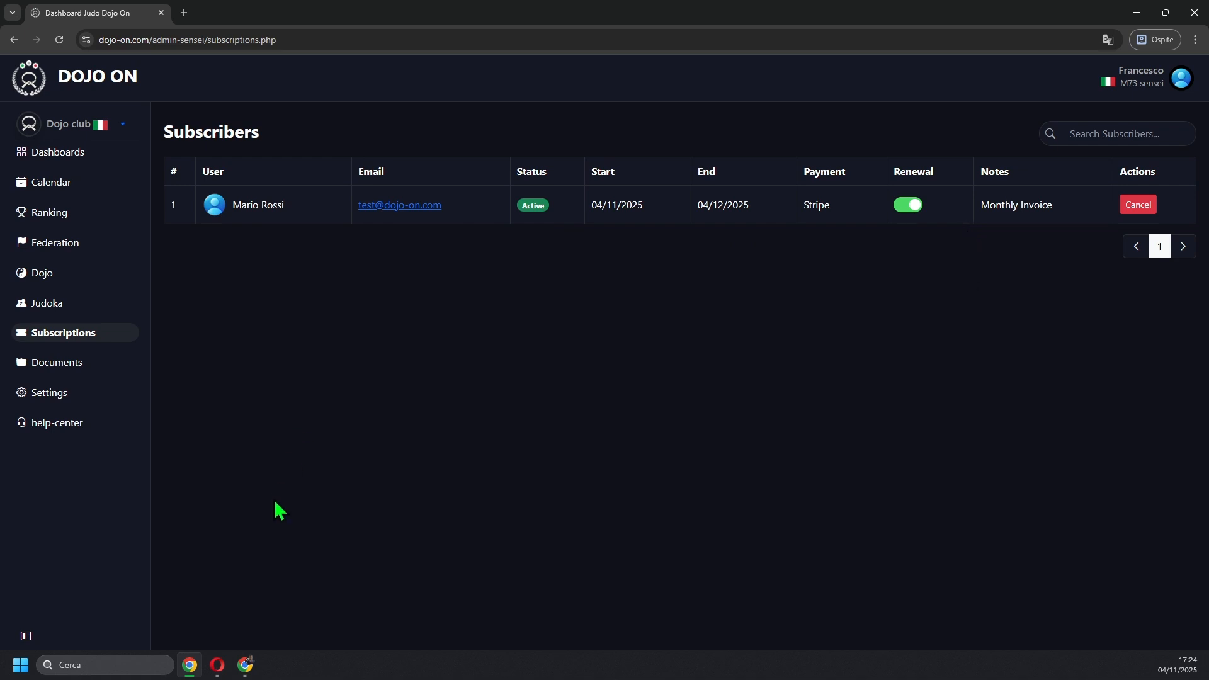
left_click(218, 665)
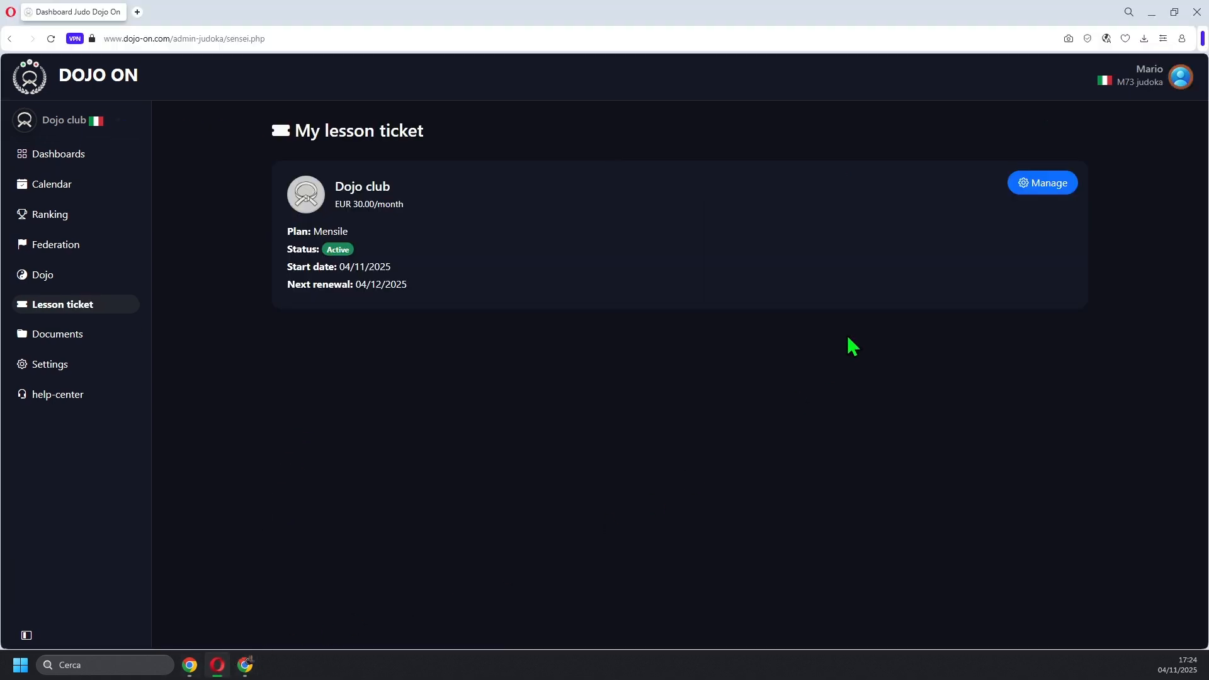